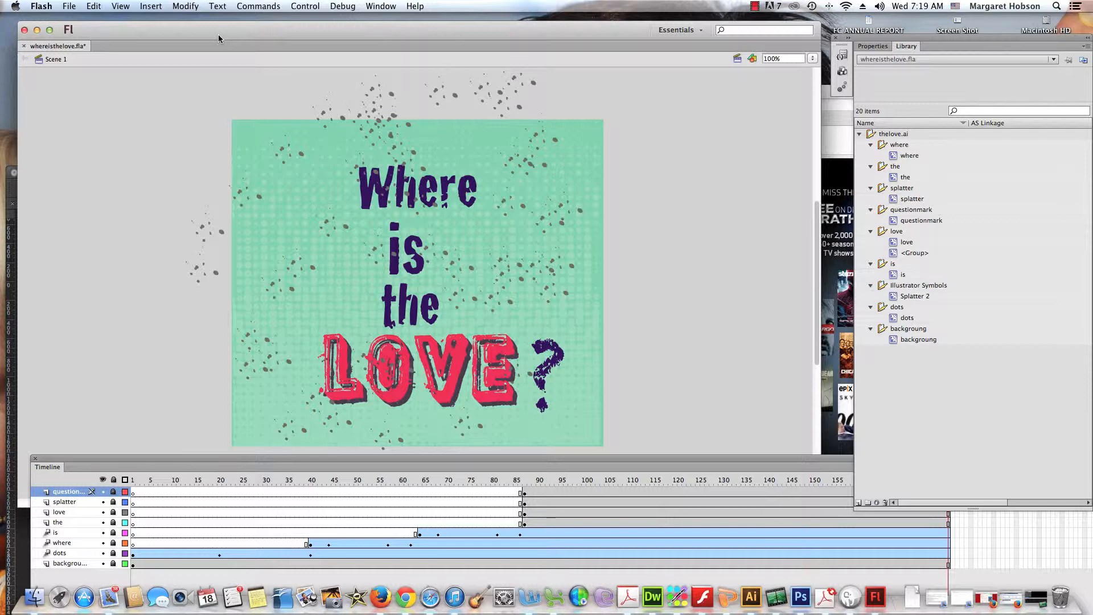
# Move the Flash window down and switch to Safari's YouTube to mp3 converter page, positioning it in full view
pyautogui.moveTo(218, 36); pyautogui.dragTo(204, 149)
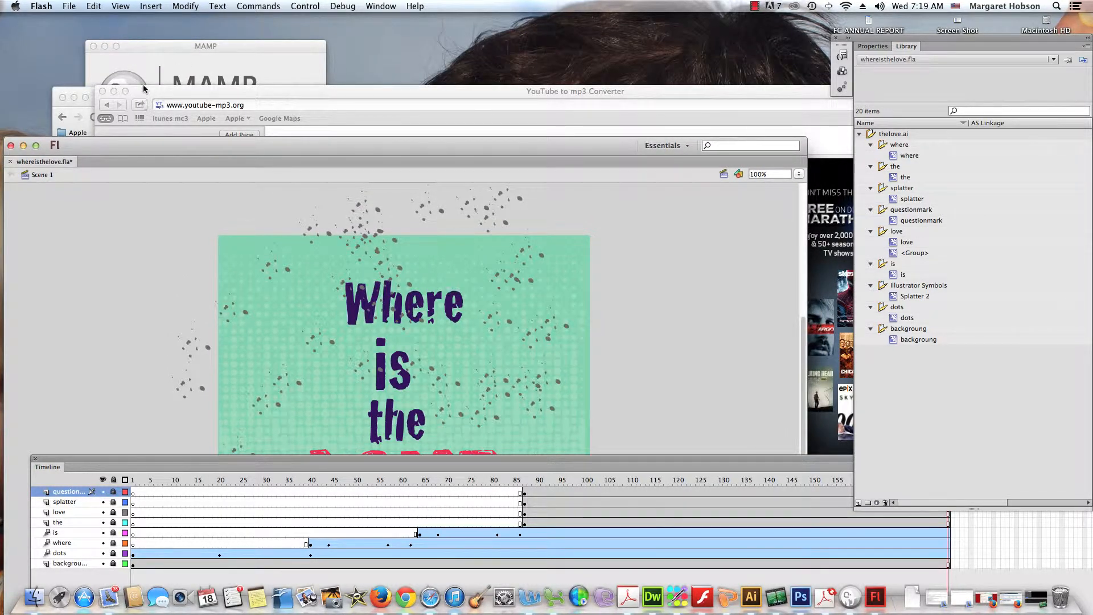
pyautogui.moveTo(143, 88); pyautogui.dragTo(119, 33)
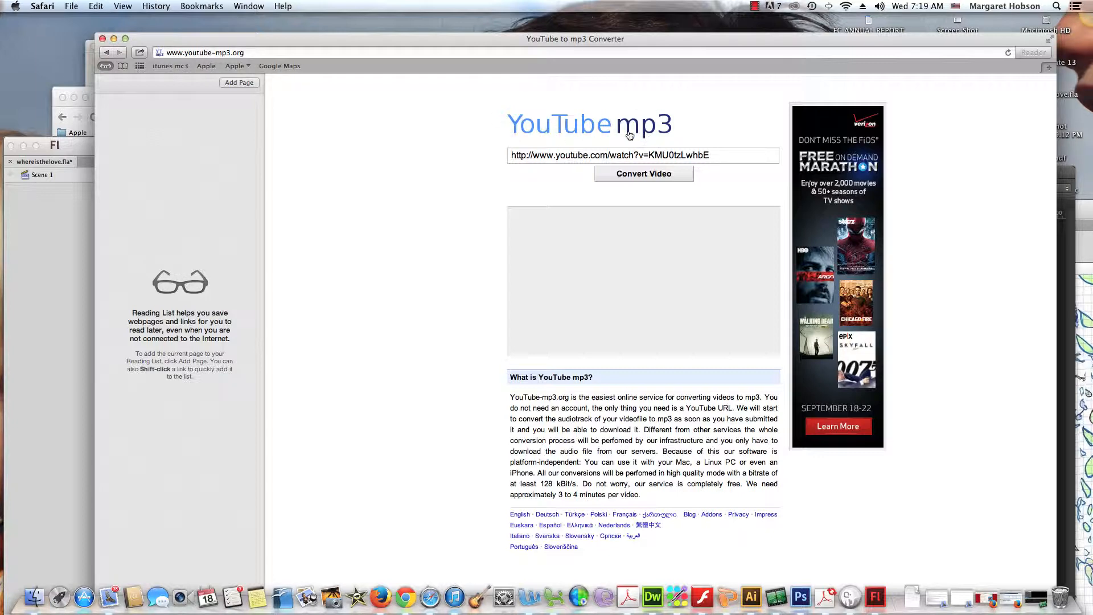
pyautogui.moveTo(341, 39); pyautogui.dragTo(304, 19)
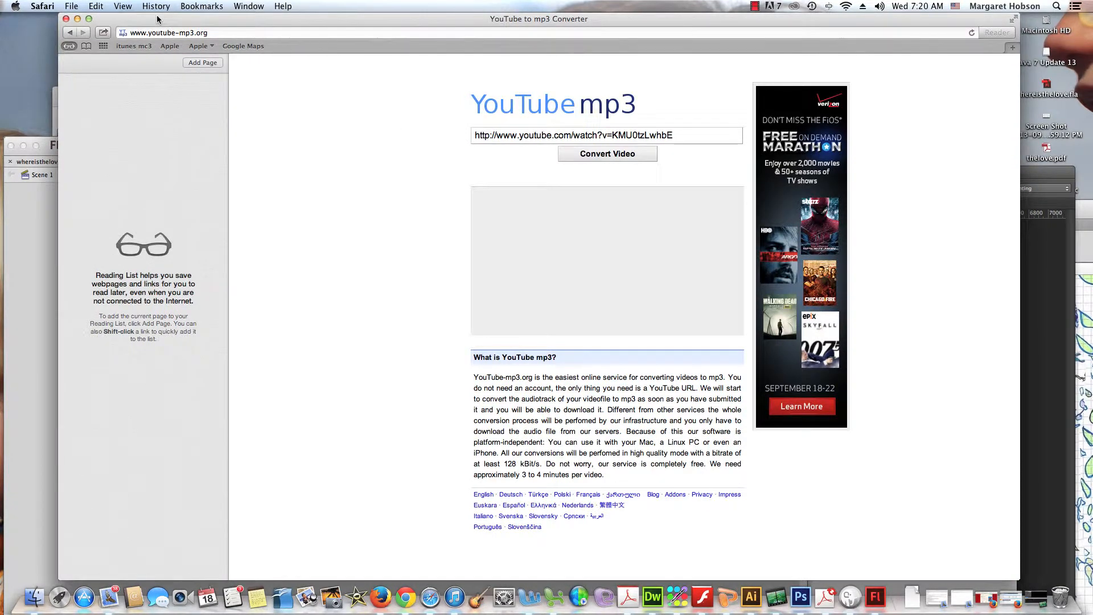
# Switch to the Chrome window and copy the web address of the Black Eyed Peas "Where is the Love" YouTube video
pyautogui.moveTo(157, 19); pyautogui.dragTo(144, 179)
pyautogui.click(358, 100)
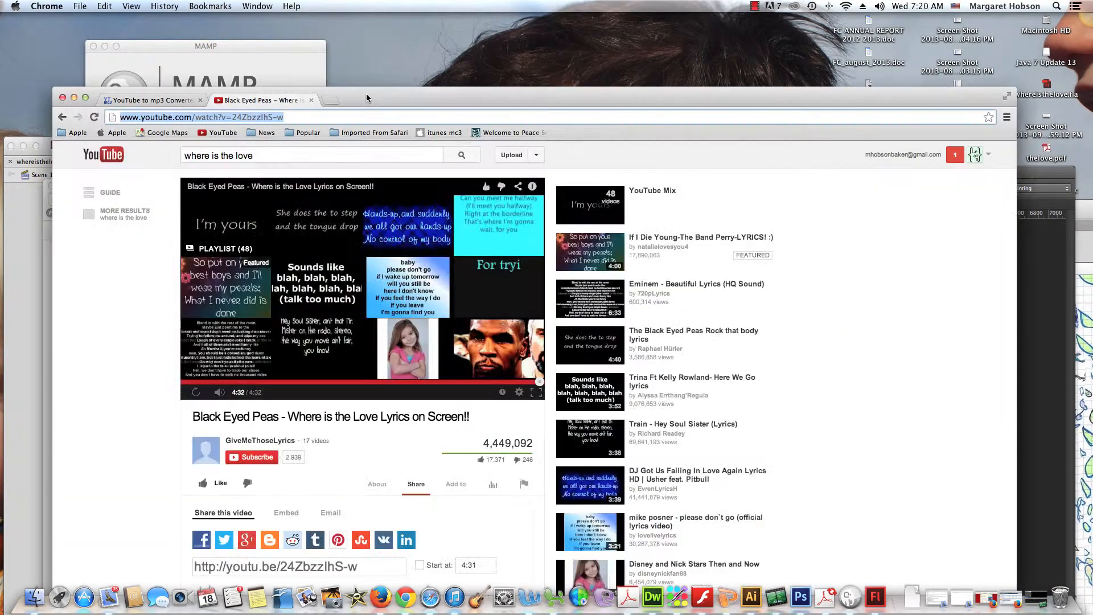
pyautogui.moveTo(367, 93); pyautogui.dragTo(355, 41)
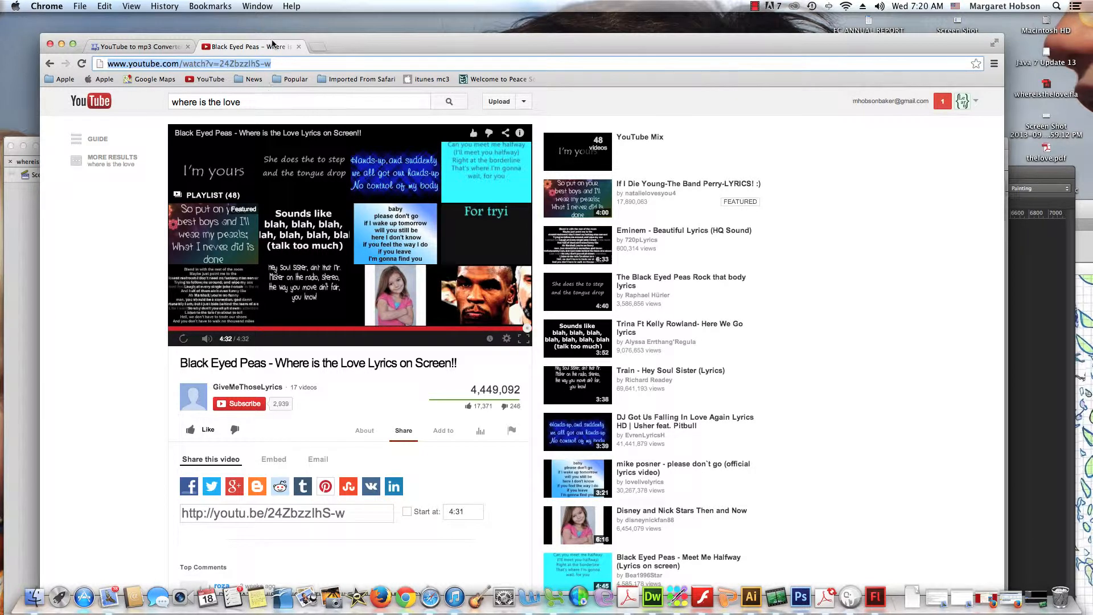
pyautogui.click(281, 61)
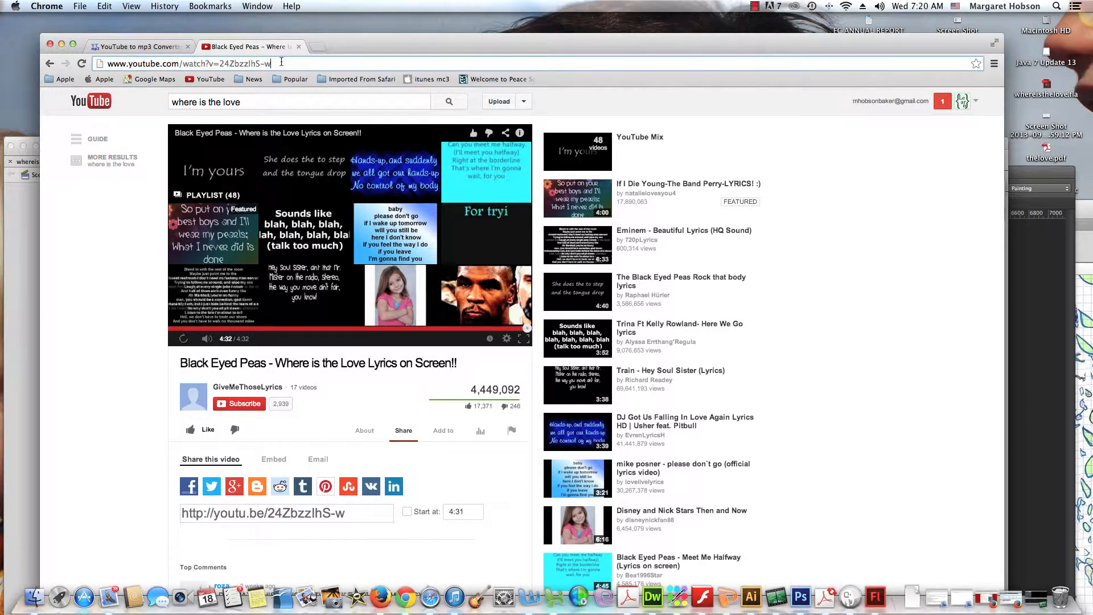
pyautogui.tripleClick(282, 61)
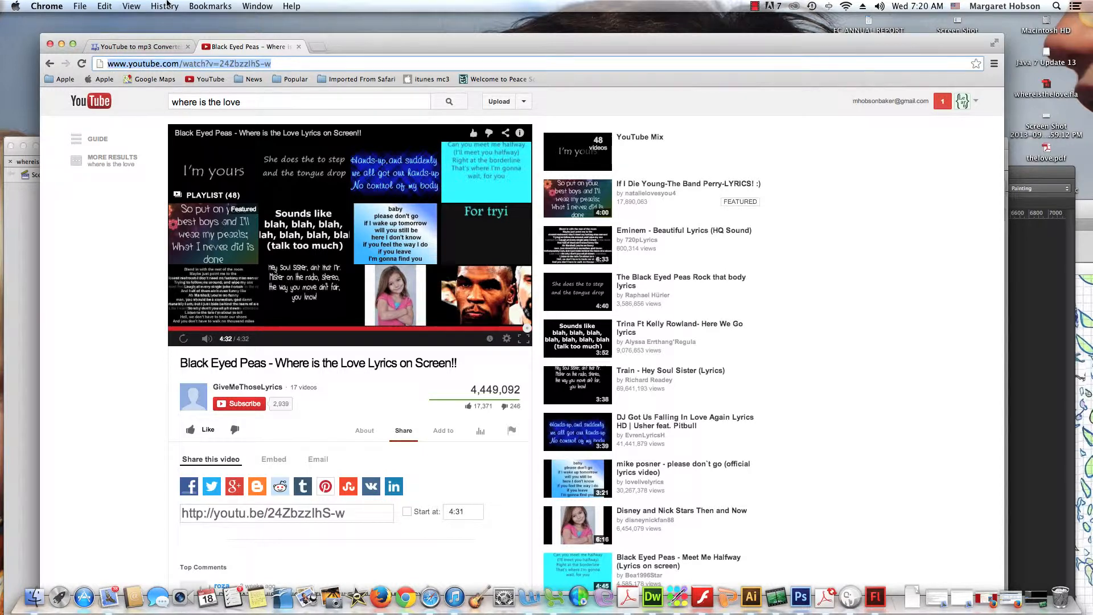
pyautogui.click(99, 6)
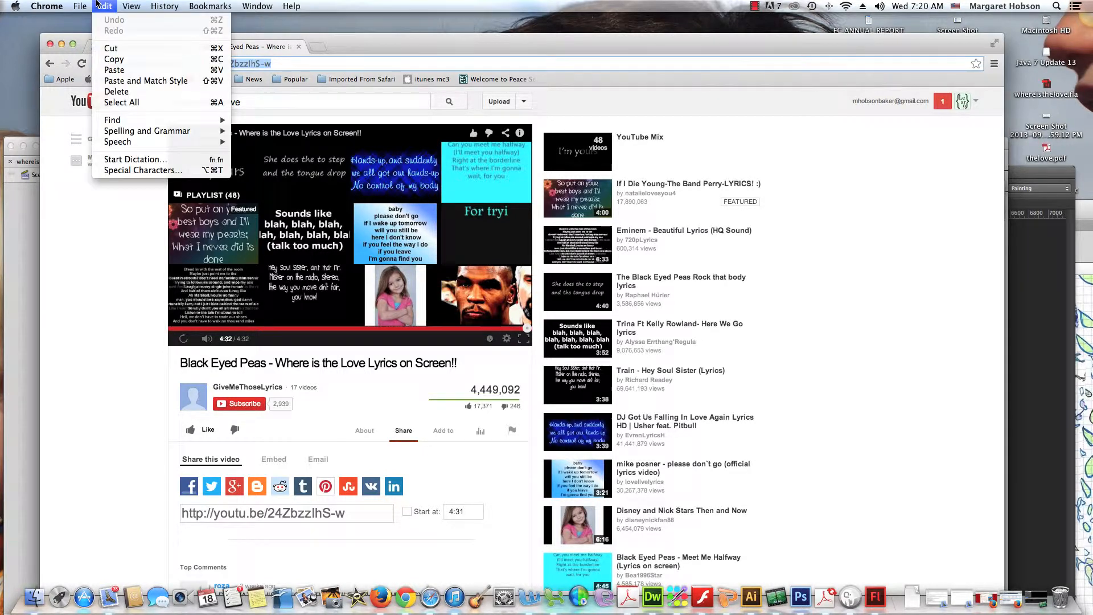
pyautogui.click(108, 61)
# Return to the Safari converter page, convert the video at the copied address to mp3 and download the file
pyautogui.moveTo(360, 36); pyautogui.dragTo(342, 230)
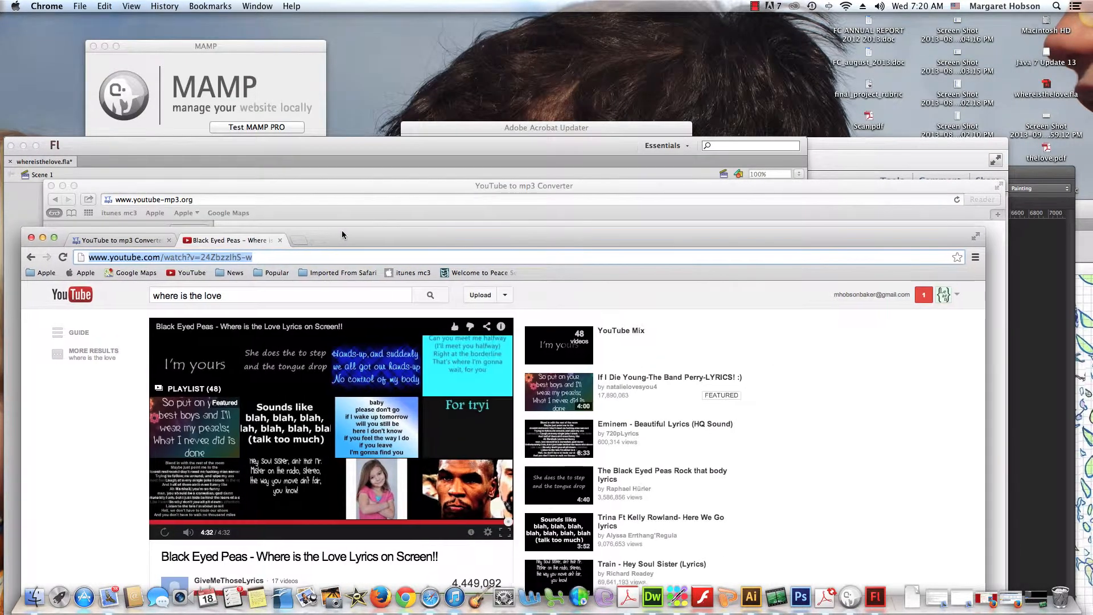
pyautogui.moveTo(235, 182); pyautogui.dragTo(200, 16)
pyautogui.tripleClick(476, 135)
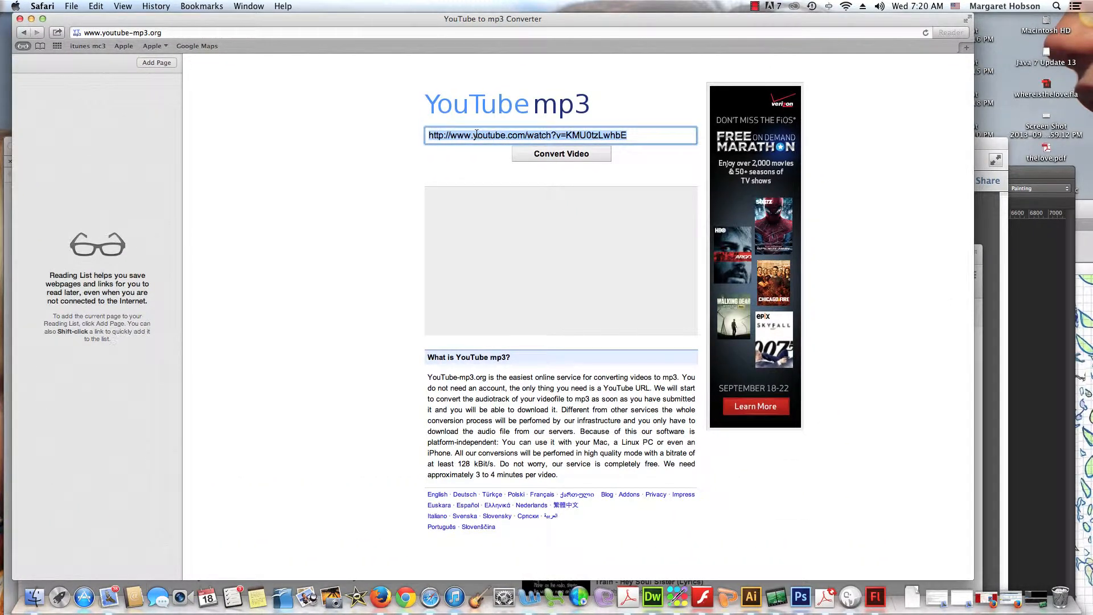
pyautogui.press('super+v')
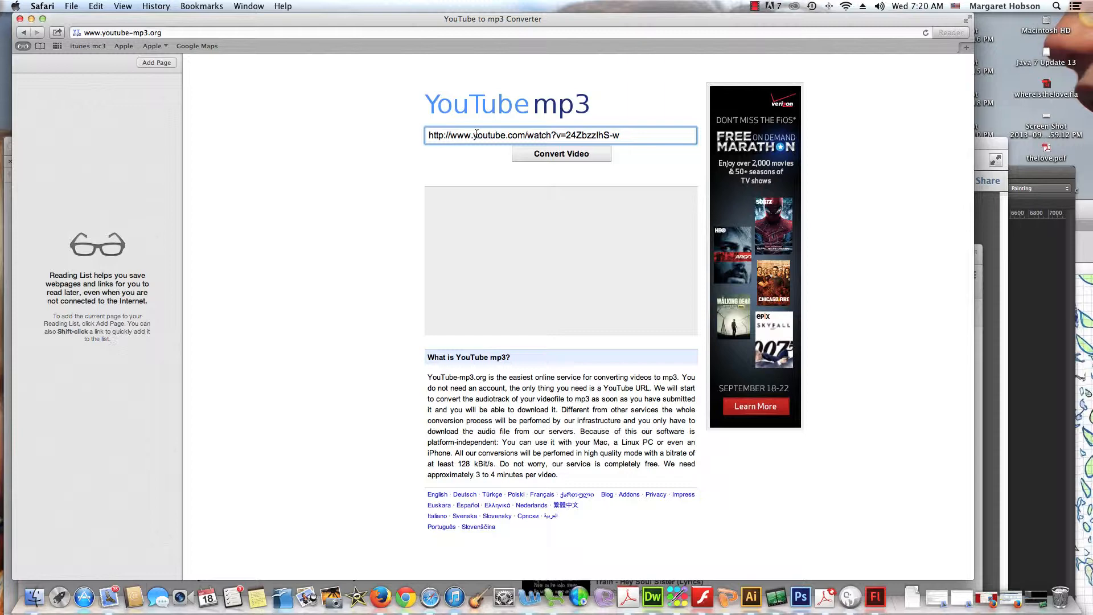
pyautogui.click(547, 159)
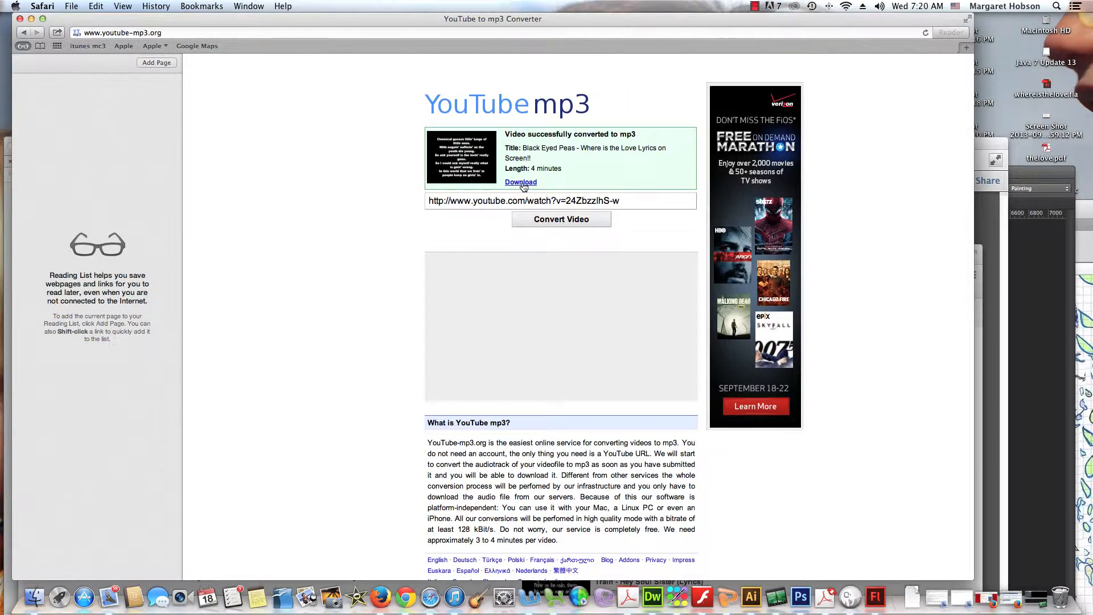
pyautogui.click(523, 184)
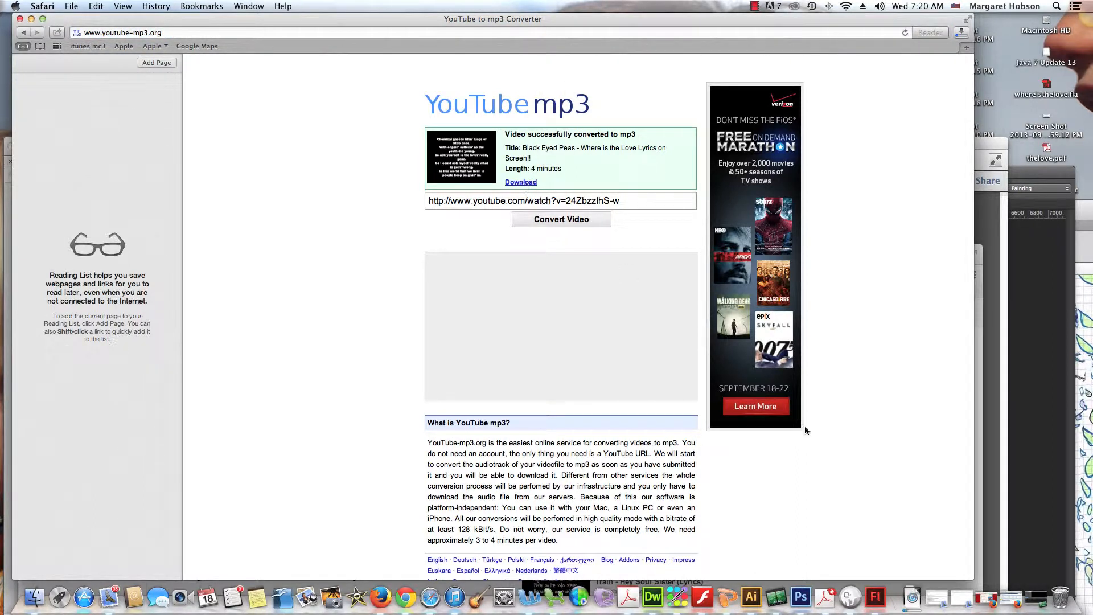
# Play the downloaded song in iTunes, then pause it and minimize the iTunes window
pyautogui.click(911, 602)
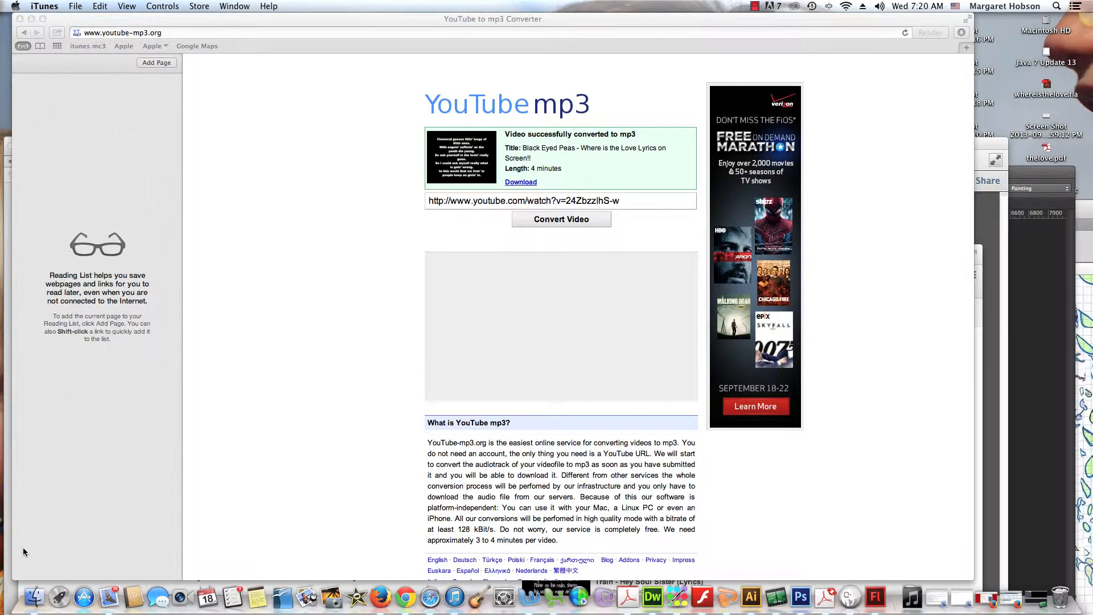
pyautogui.press('XF86AudioRaiseVolume')
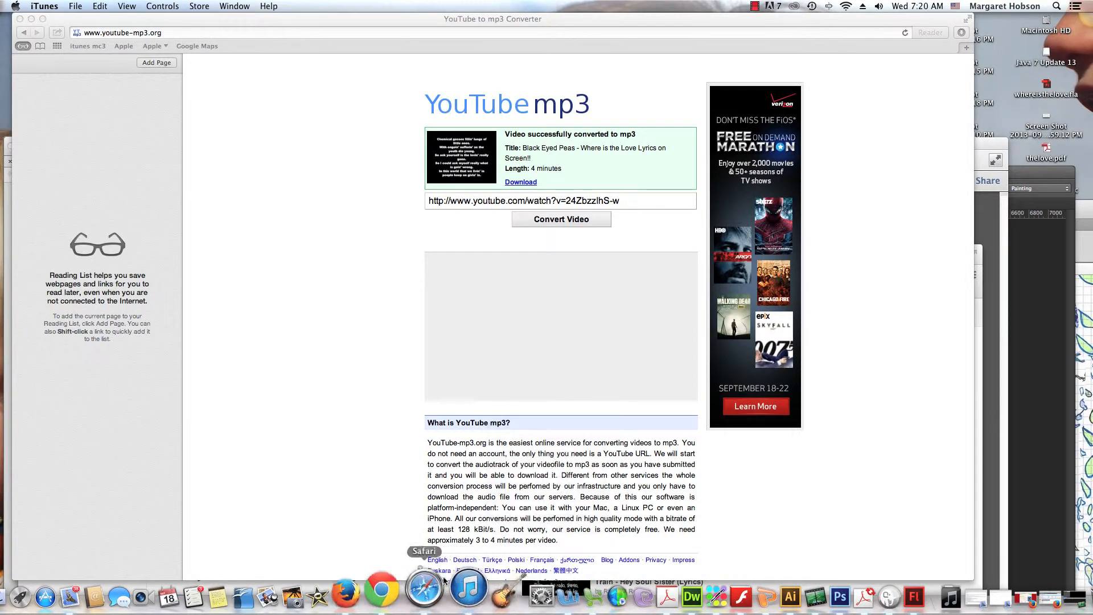
pyautogui.click(458, 591)
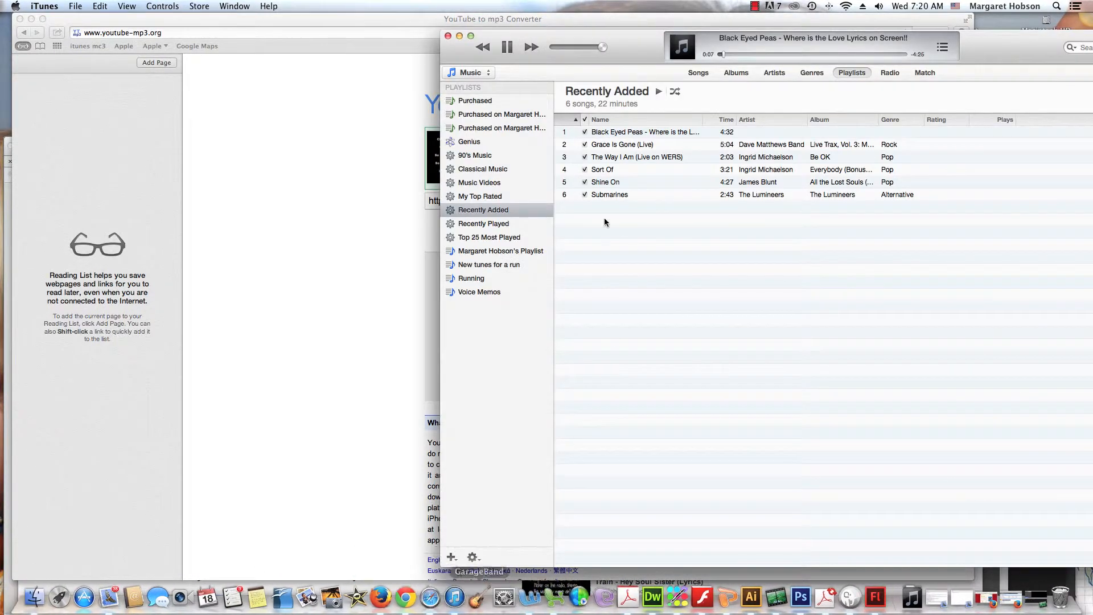
pyautogui.click(506, 47)
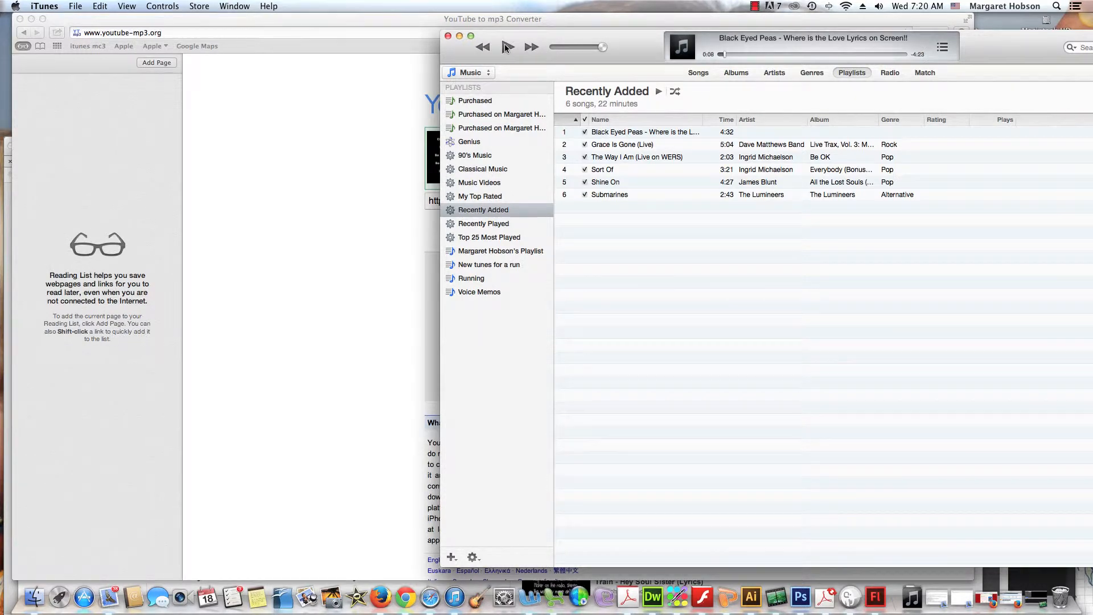
pyautogui.click(459, 35)
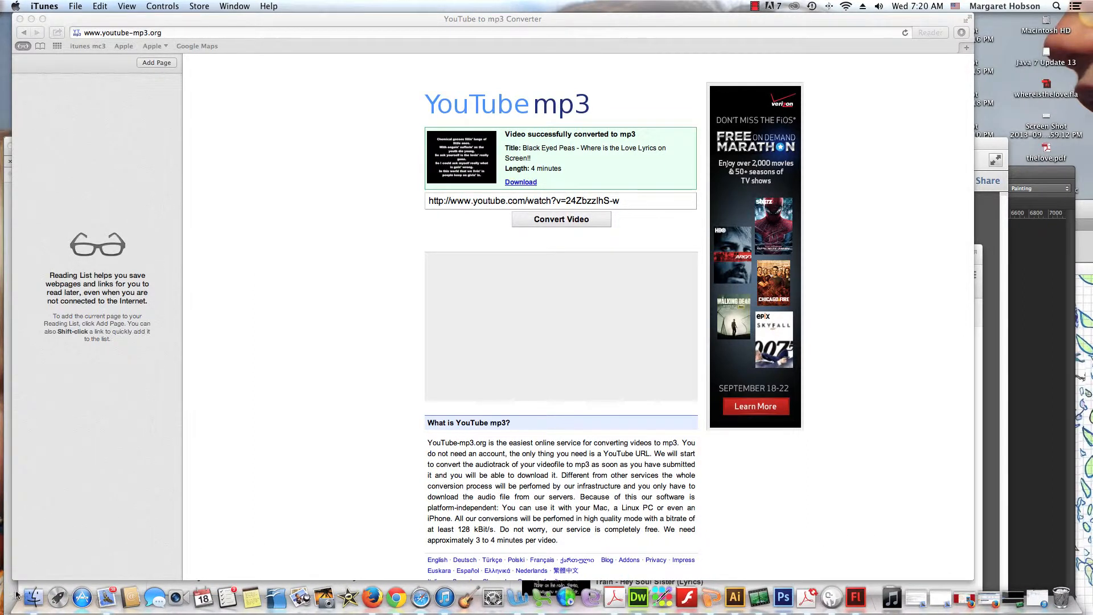
# Locate the downloaded mp3 in Finder, in the Downloads folder of the user's home folder on Macintosh HD, and close the window
pyautogui.click(33, 597)
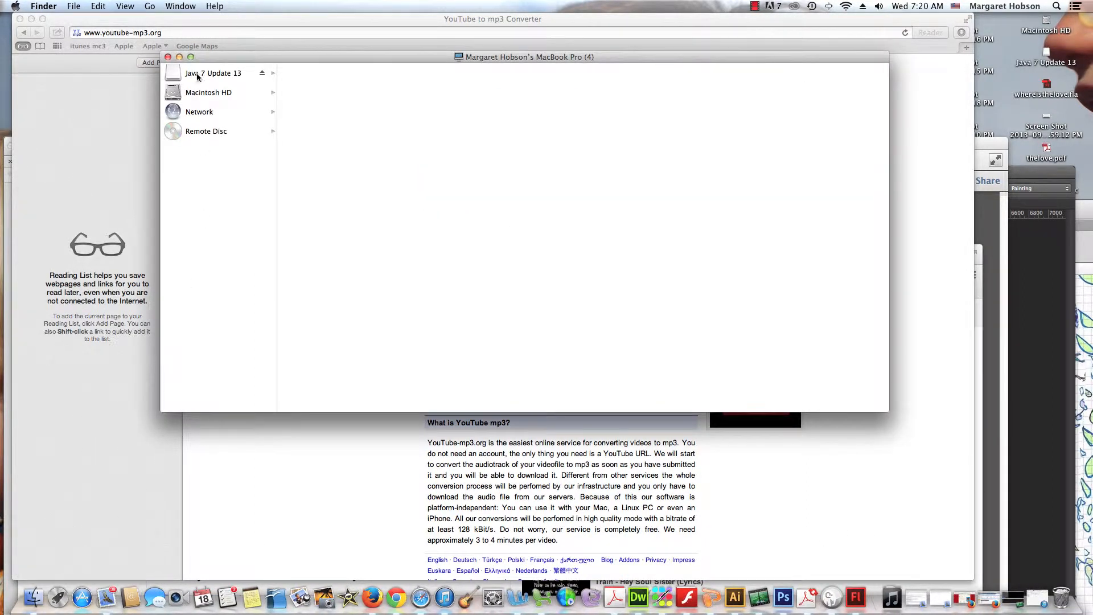
pyautogui.click(202, 93)
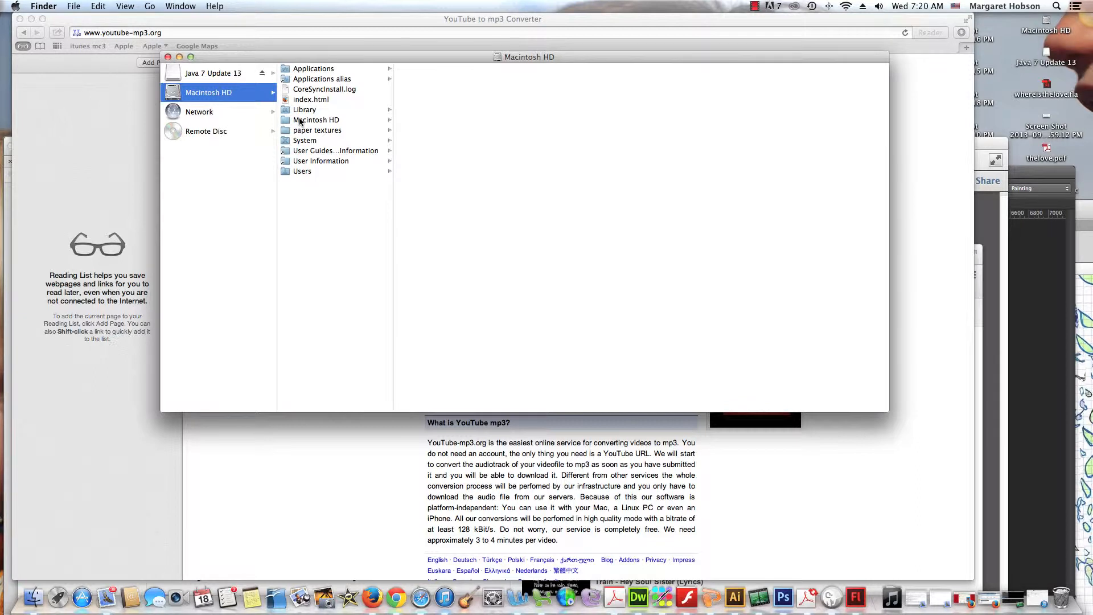
pyautogui.click(300, 121)
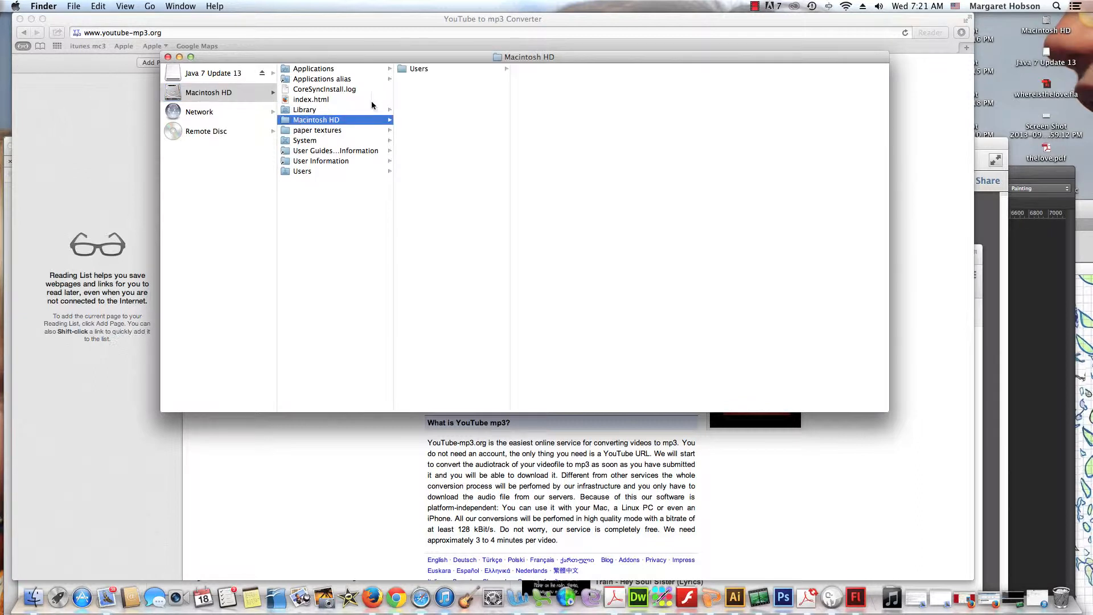
pyautogui.click(413, 69)
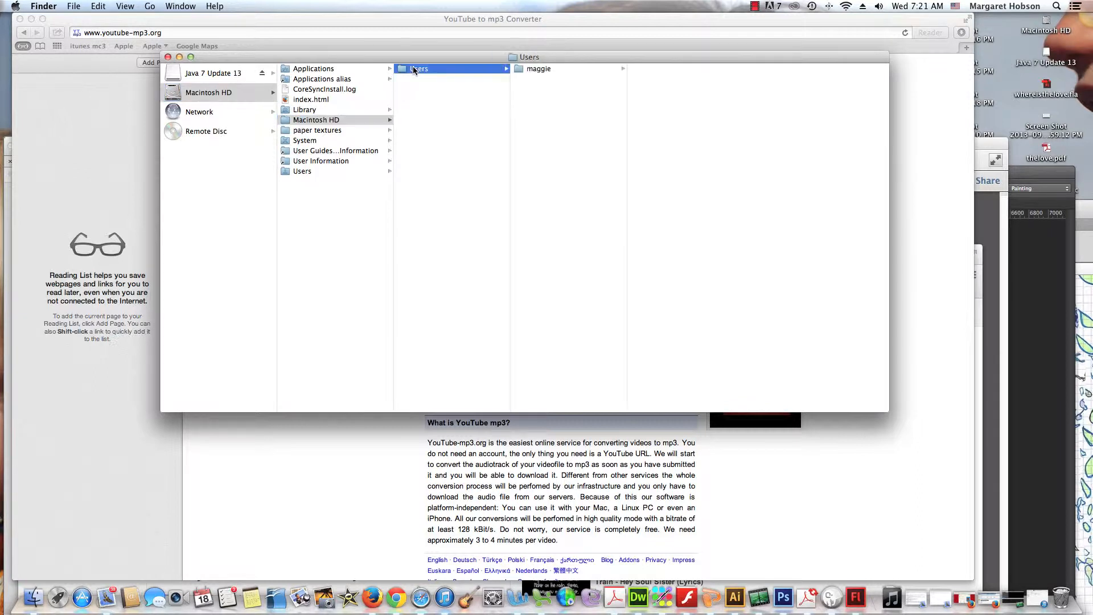
pyautogui.click(546, 70)
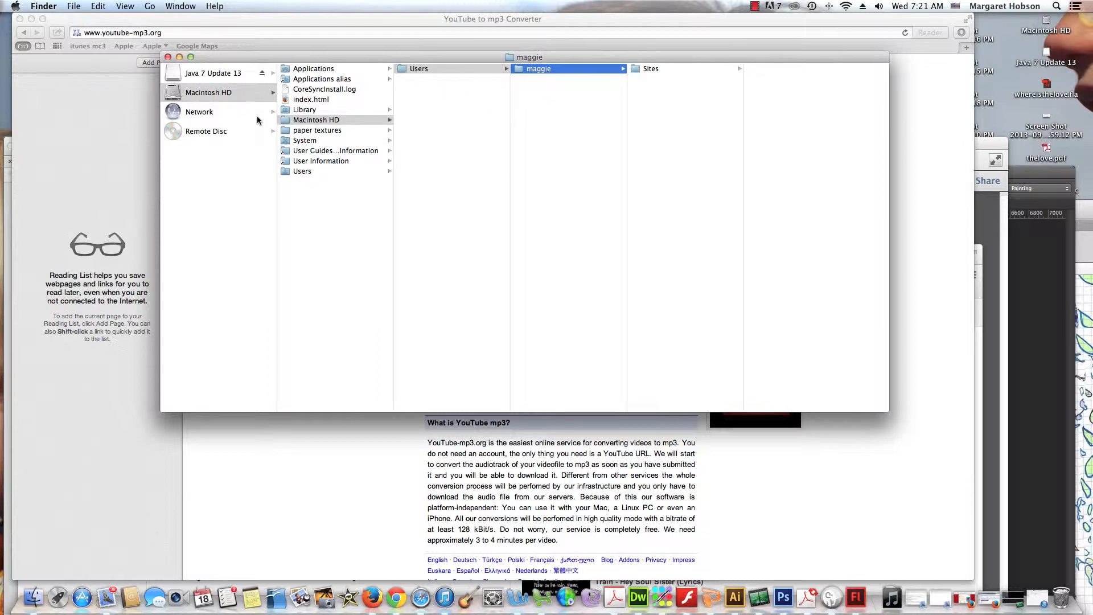
pyautogui.click(300, 174)
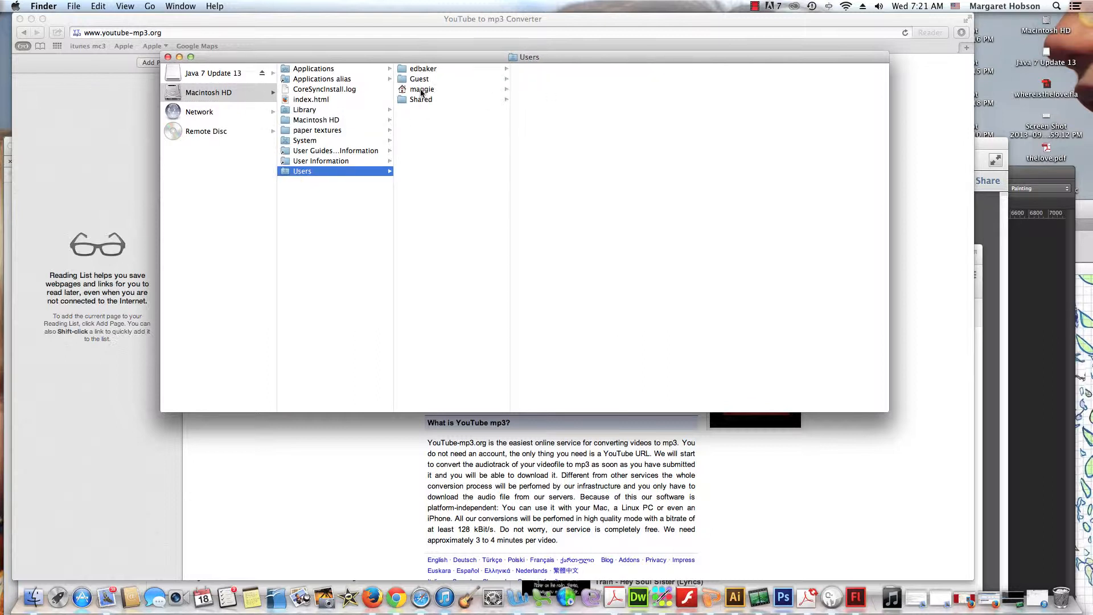
pyautogui.click(422, 89)
pyautogui.click(527, 121)
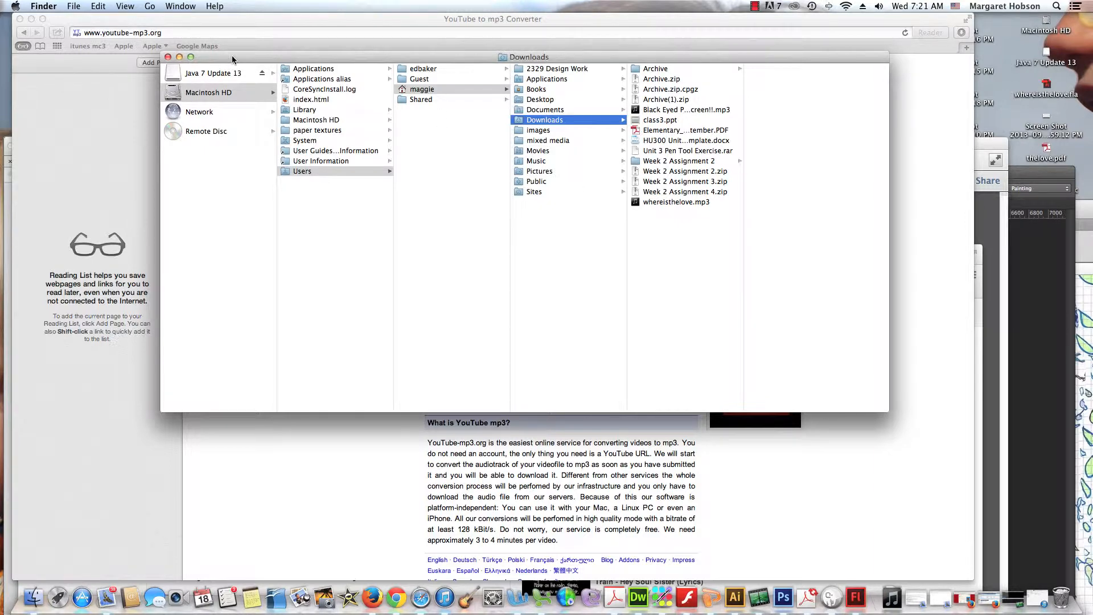
pyautogui.click(166, 57)
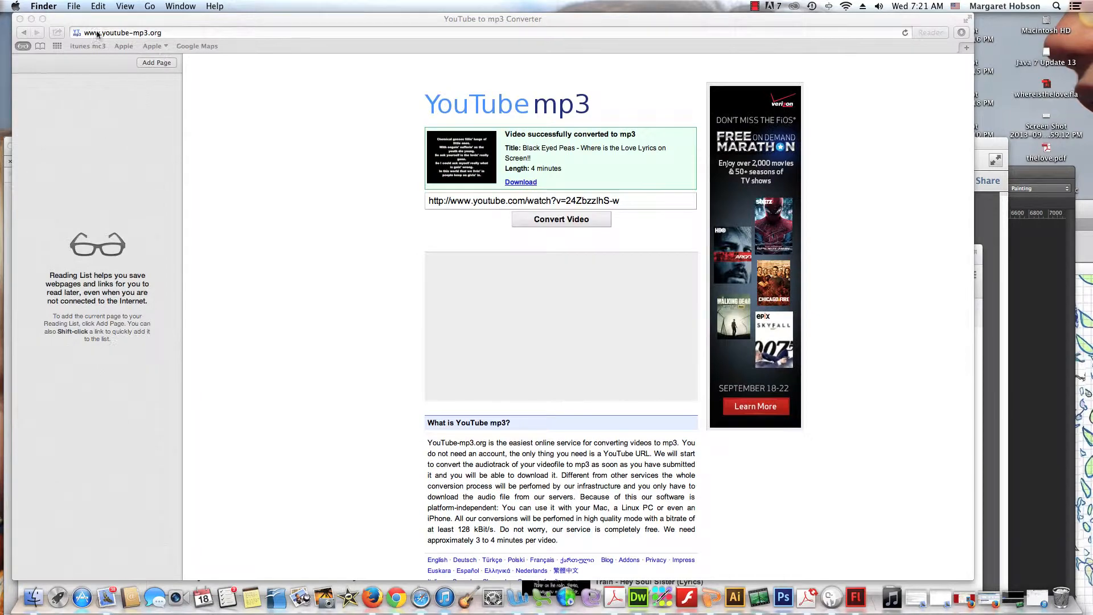
# Switch back to Flash and import whereisthelove.mp3 from the Downloads folder into the document's library
pyautogui.click(32, 20)
pyautogui.click(231, 196)
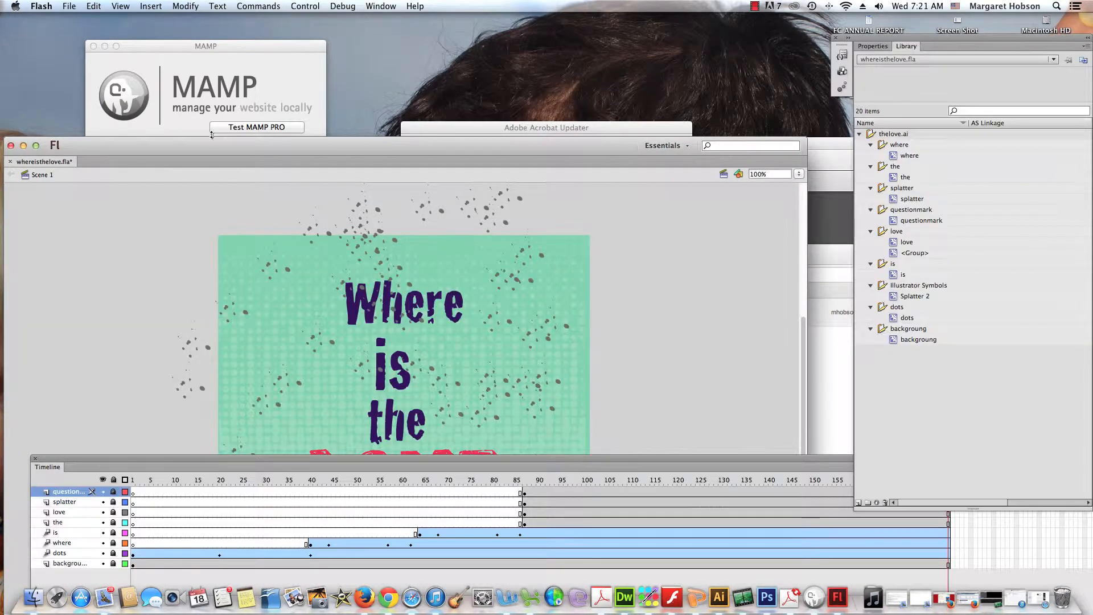
pyautogui.moveTo(210, 147); pyautogui.dragTo(219, 30)
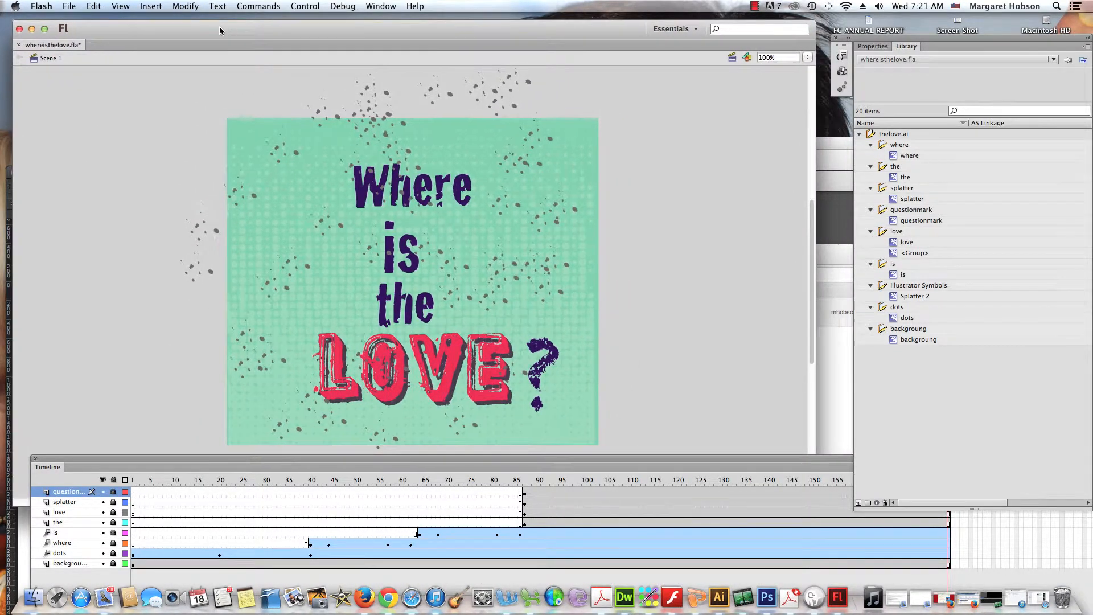
pyautogui.click(76, 5)
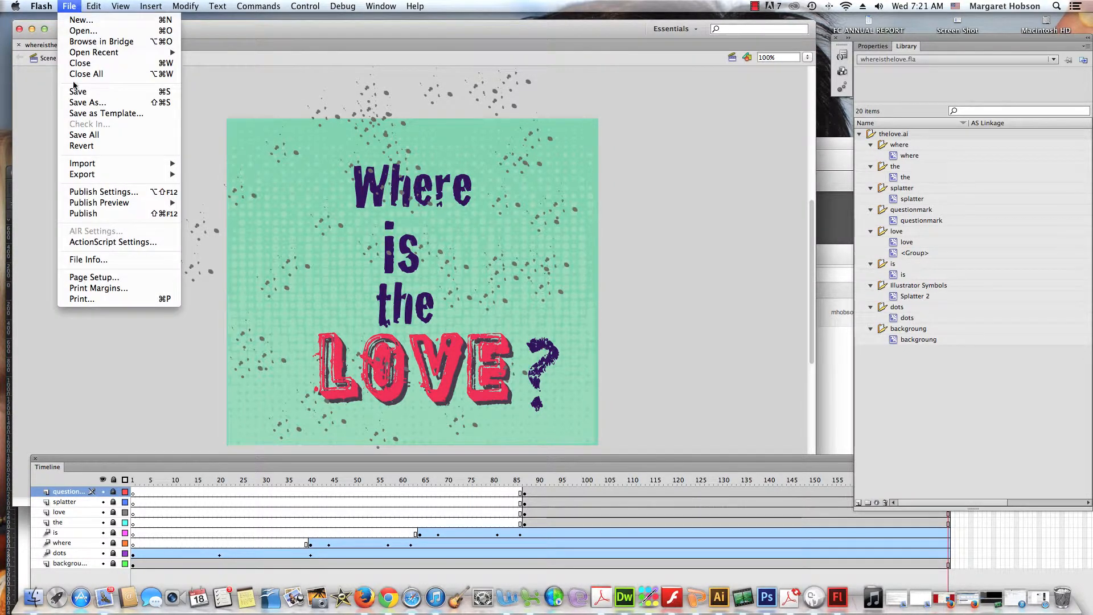
pyautogui.moveTo(85, 163)
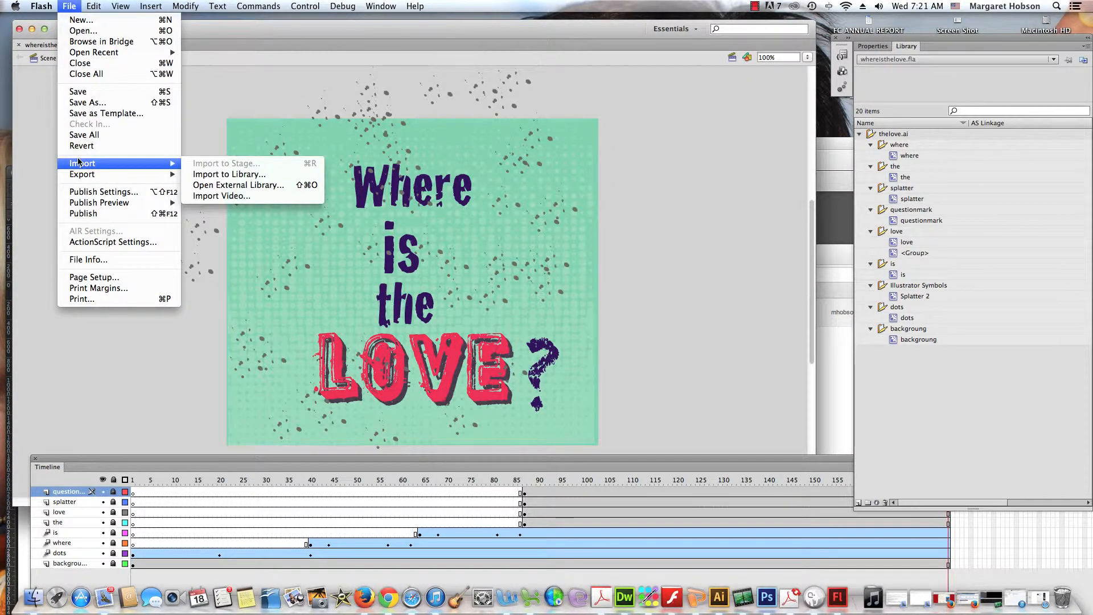
pyautogui.click(240, 174)
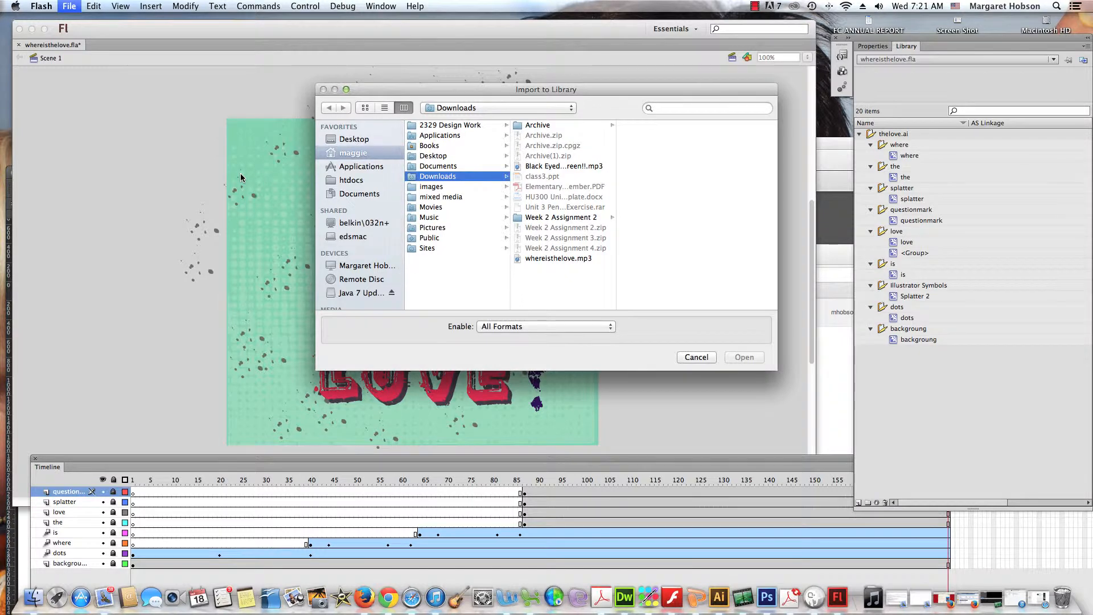
pyautogui.click(538, 259)
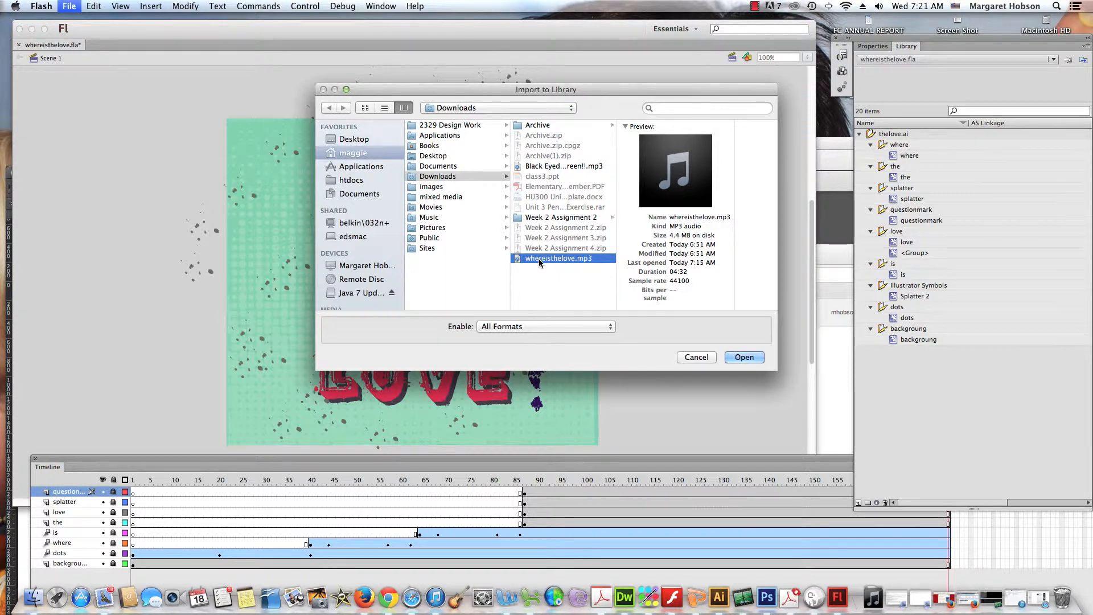
pyautogui.click(743, 357)
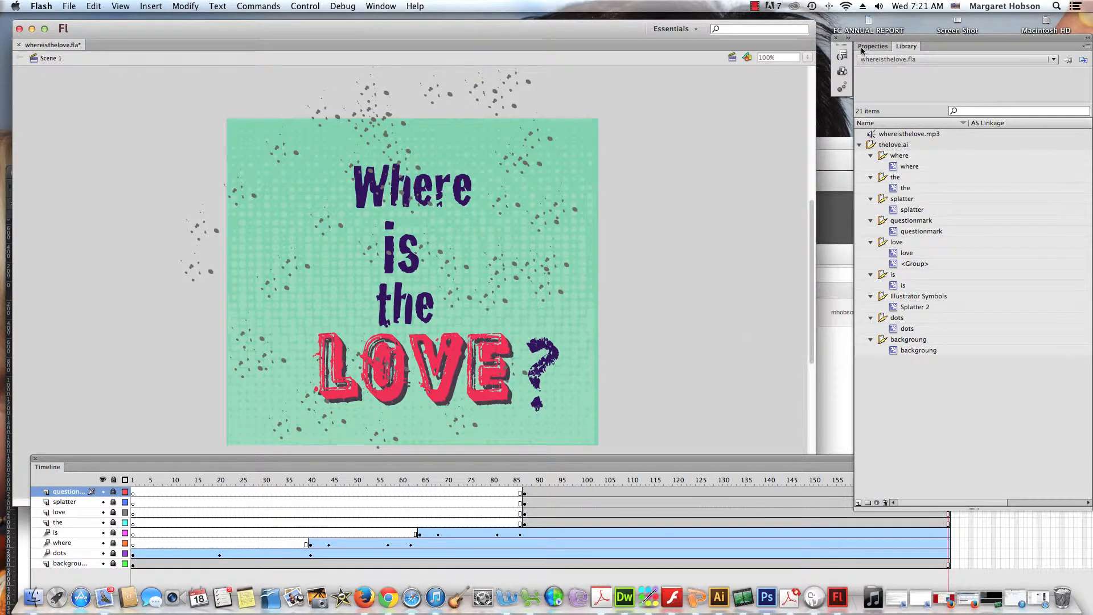
# Reposition the library and select the whereisthelove.mp3 sound in it
pyautogui.moveTo(870, 40); pyautogui.dragTo(856, 26)
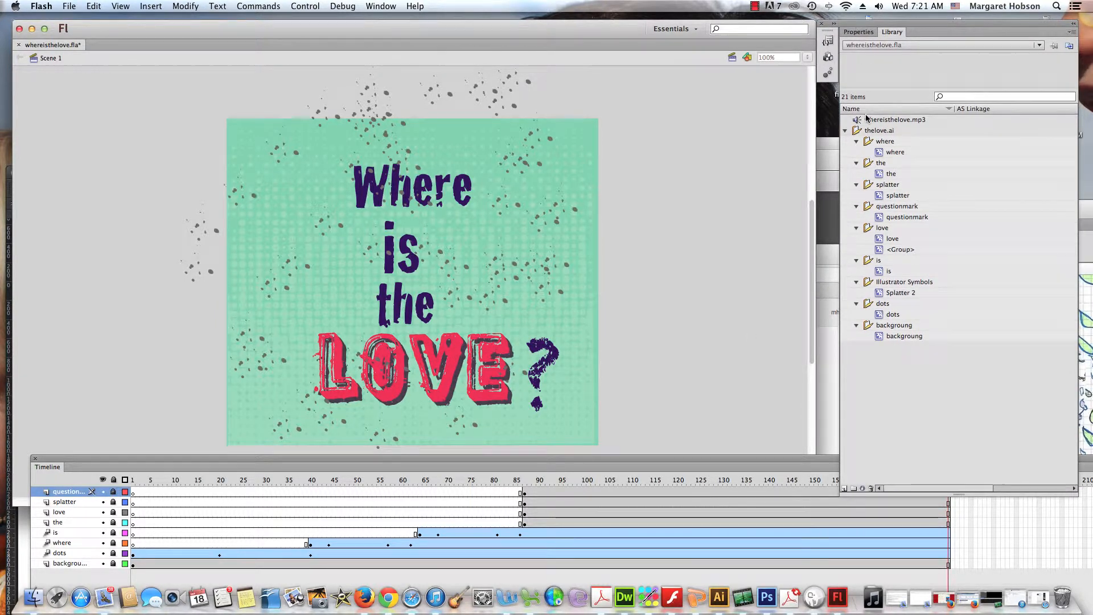
pyautogui.click(885, 122)
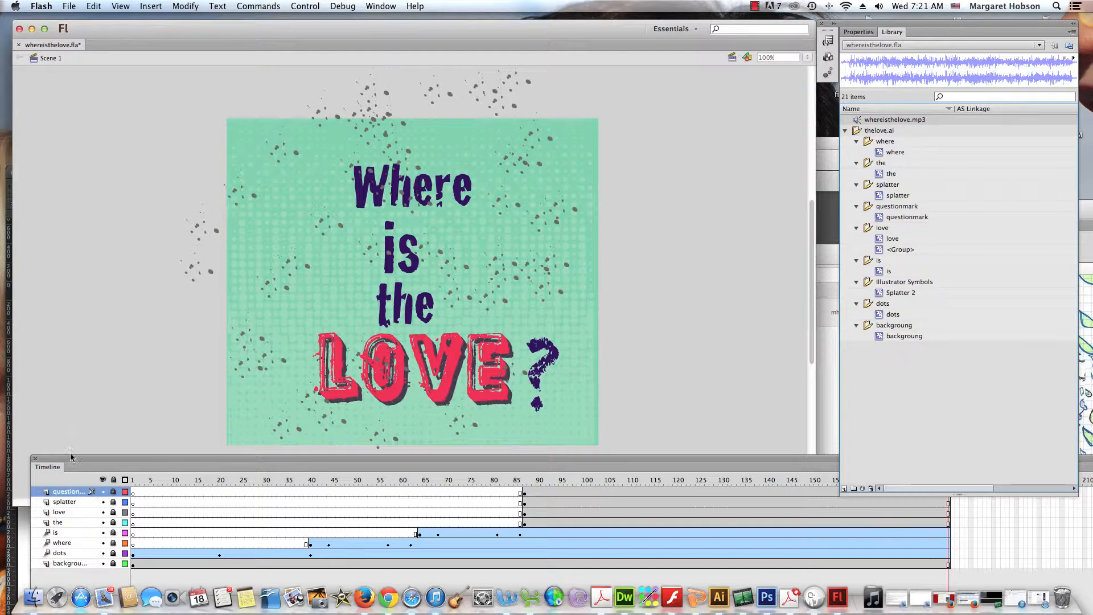
# Hide the question mark layer and add a new layer above it in the timeline
pyautogui.moveTo(69, 456); pyautogui.dragTo(80, 395)
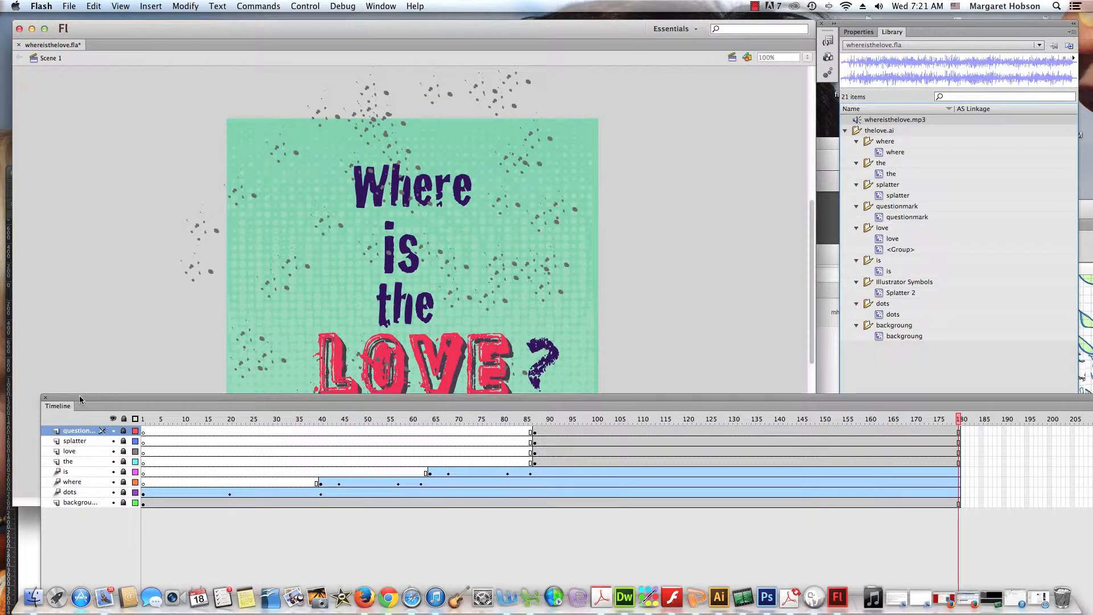
pyautogui.click(102, 433)
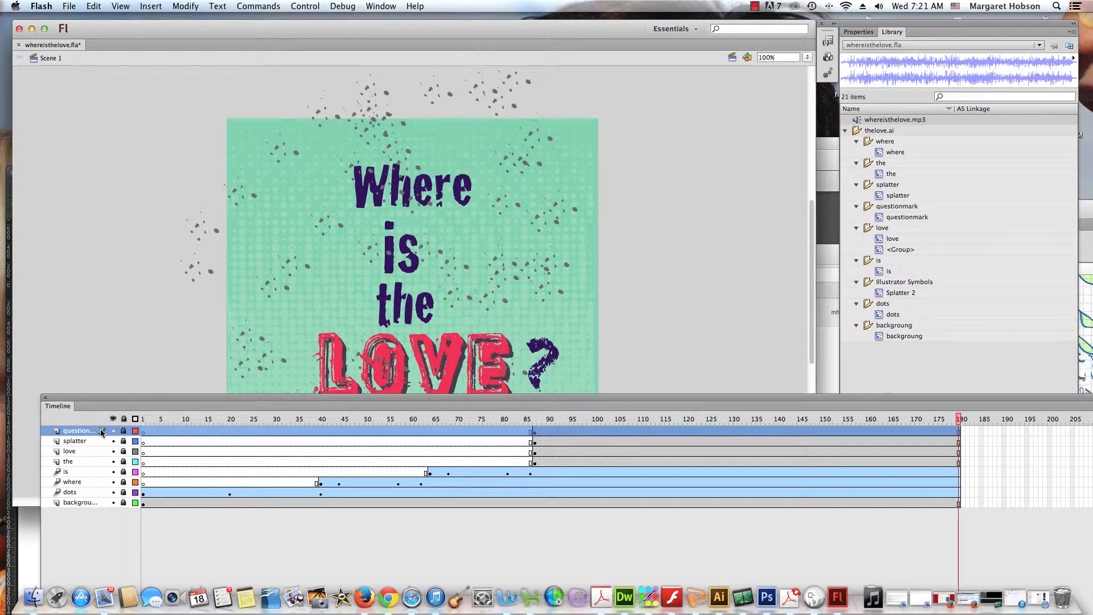
pyautogui.click(113, 431)
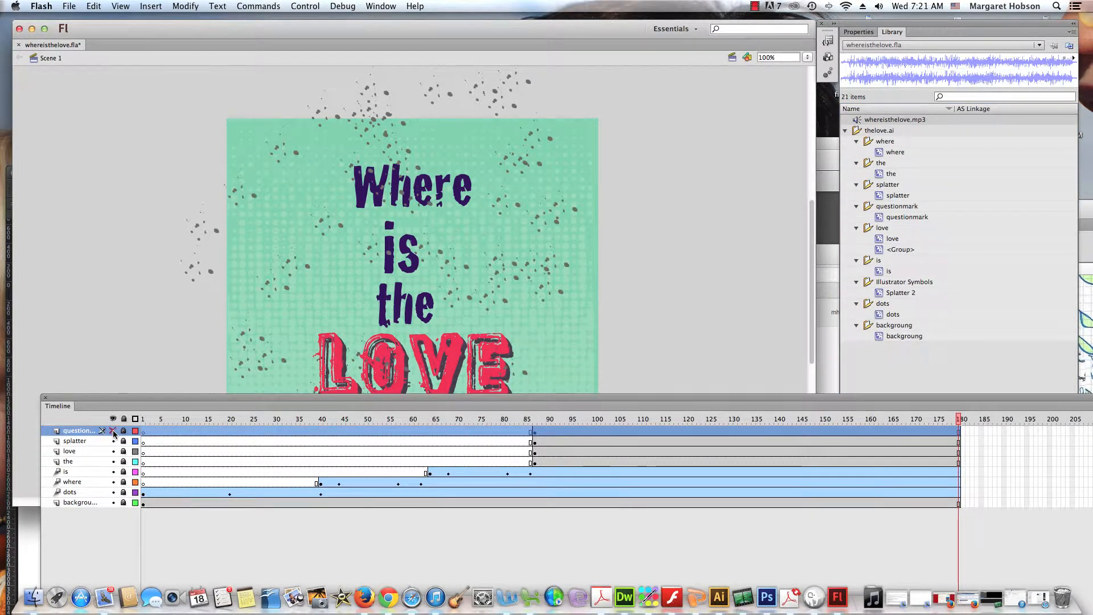
pyautogui.moveTo(114, 396); pyautogui.dragTo(121, 314)
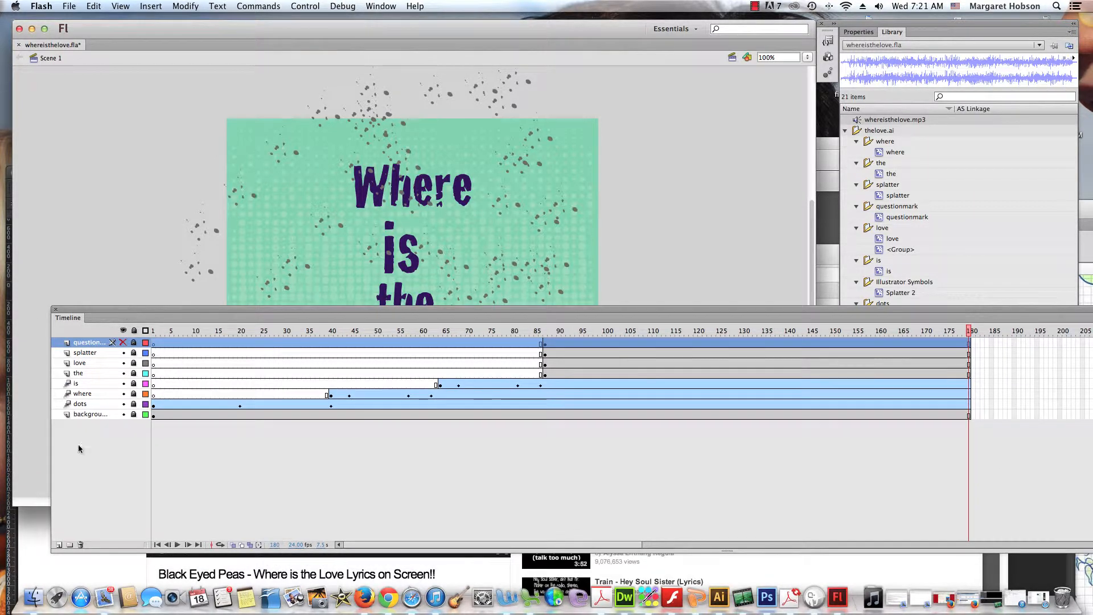
pyautogui.click(57, 545)
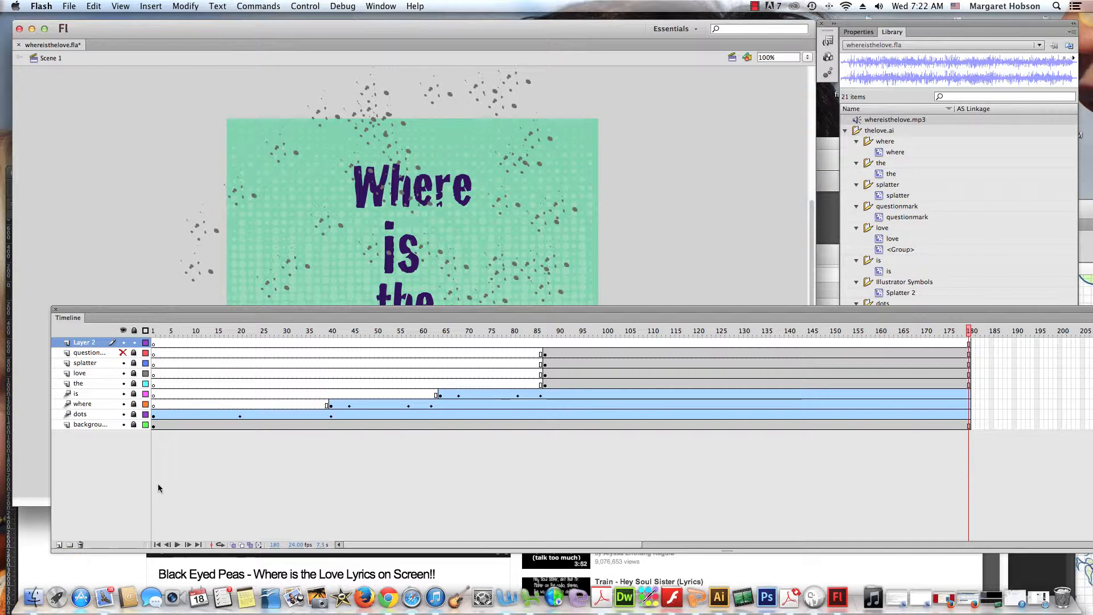
# Place the whereisthelove.mp3 sound from the library on the stage at frame 1 of the new layer
pyautogui.click(154, 344)
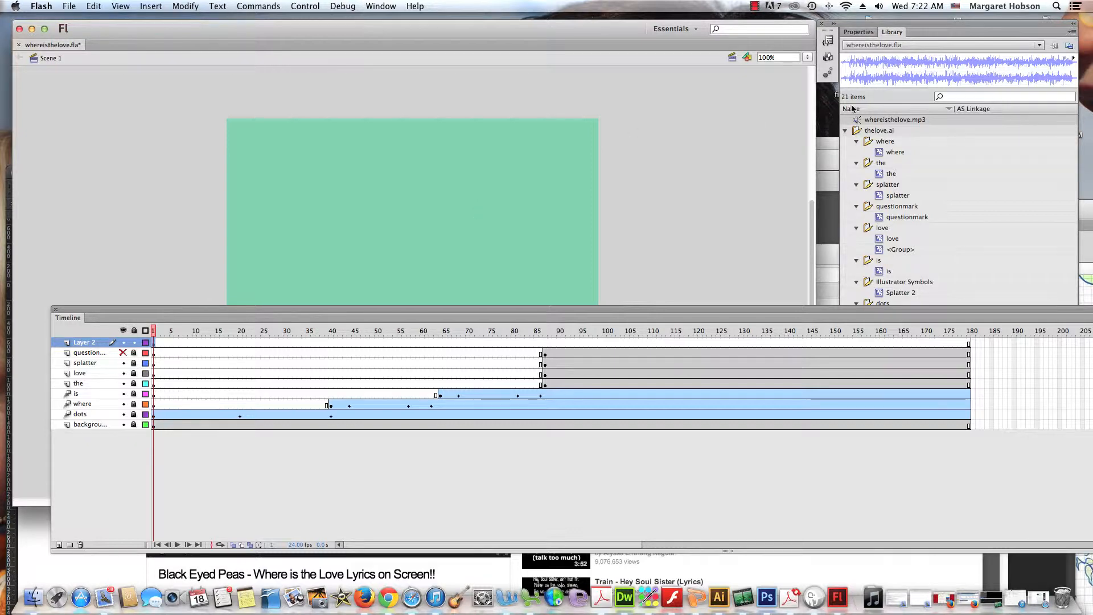
pyautogui.click(858, 121)
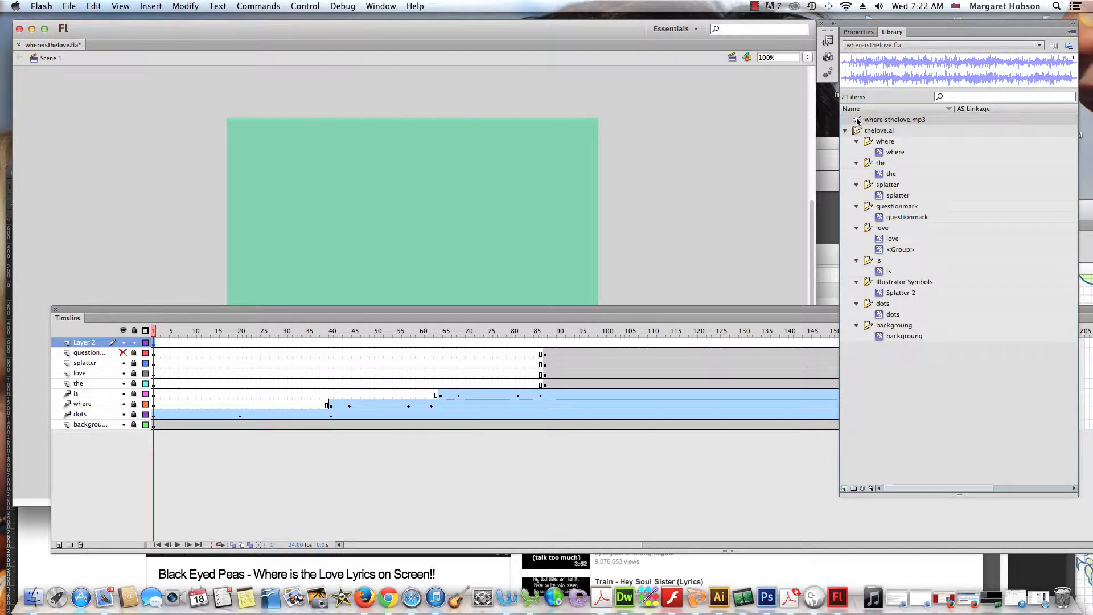
pyautogui.moveTo(468, 210); pyautogui.dragTo(399, 204)
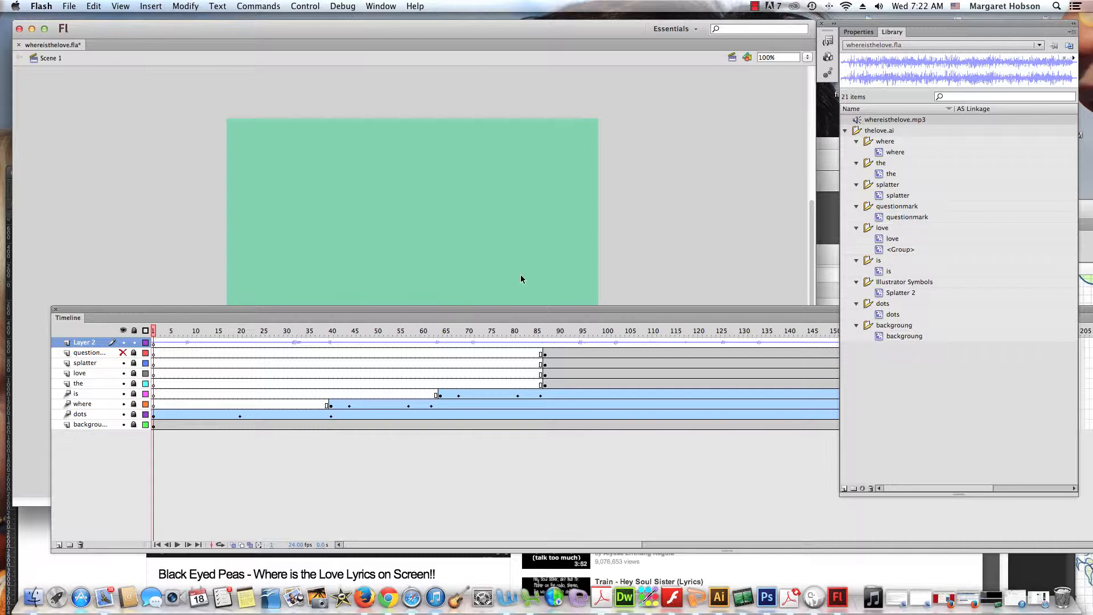
# Set the sound's sync to Stream and its repeat count to 0 in the frame properties of the new layer
pyautogui.click(857, 32)
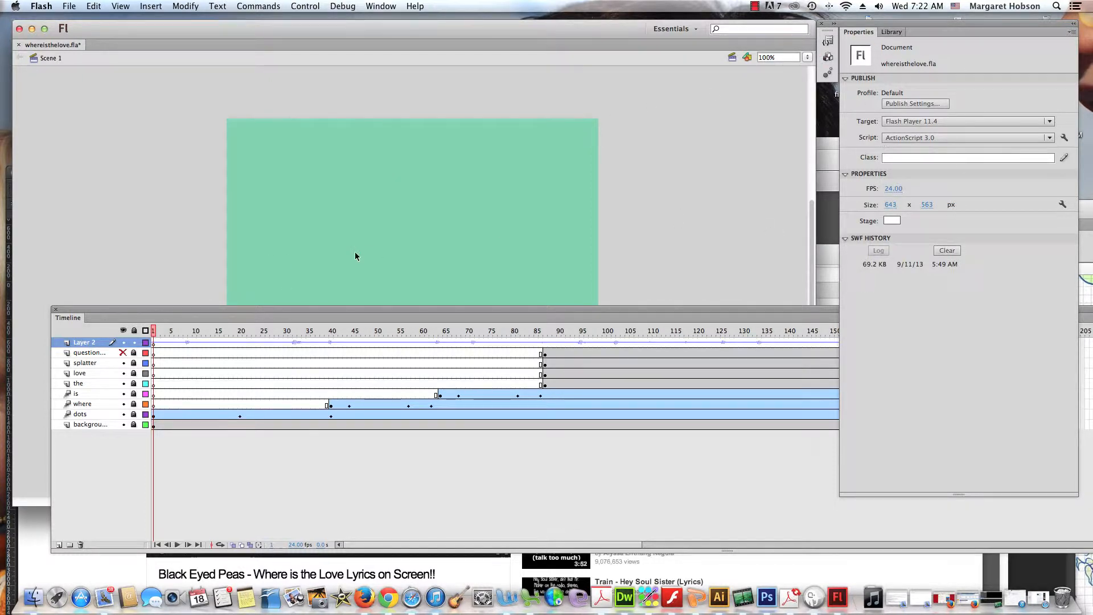
pyautogui.click(170, 343)
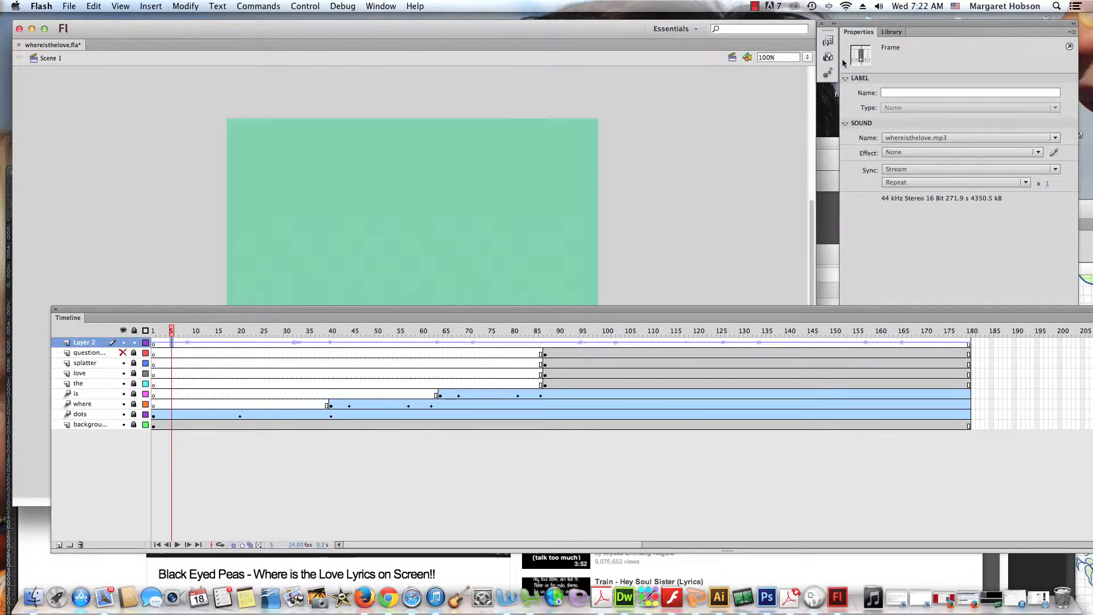
pyautogui.moveTo(862, 25); pyautogui.dragTo(823, 25)
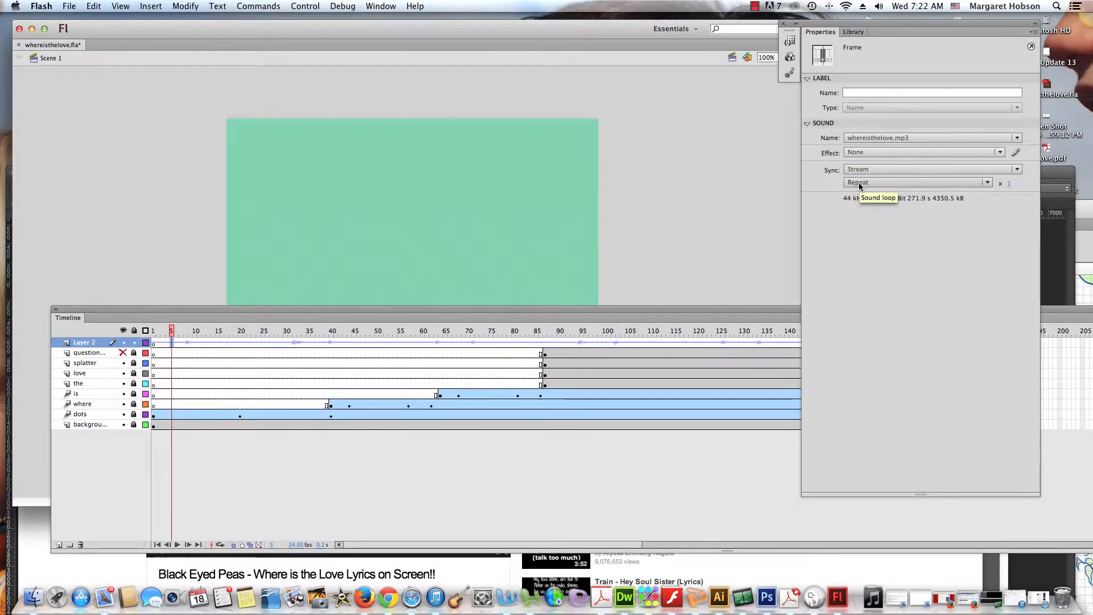
pyautogui.click(1017, 169)
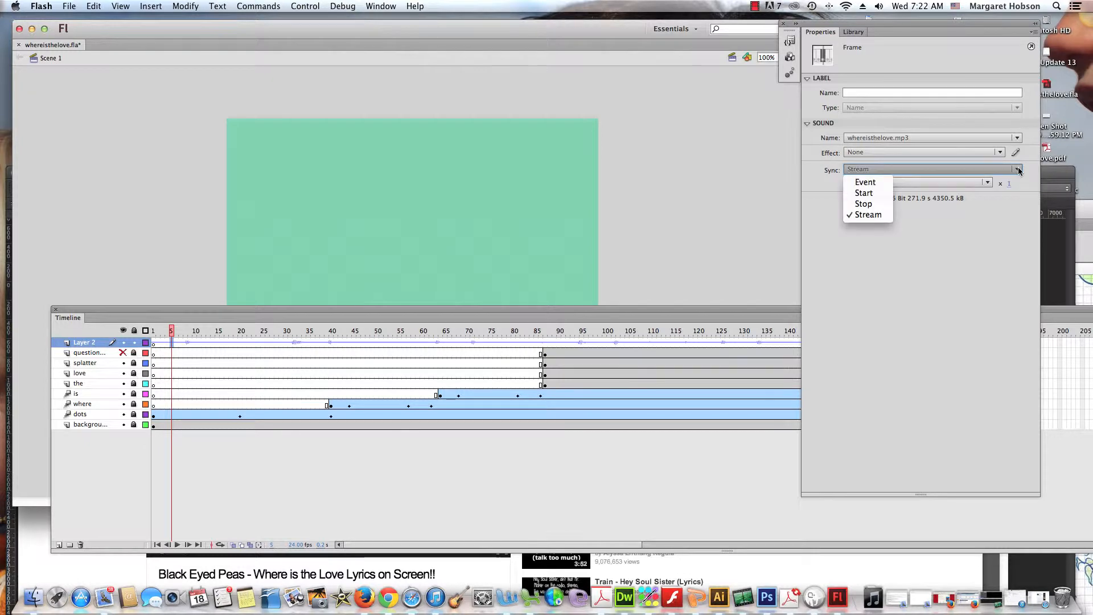
pyautogui.click(874, 214)
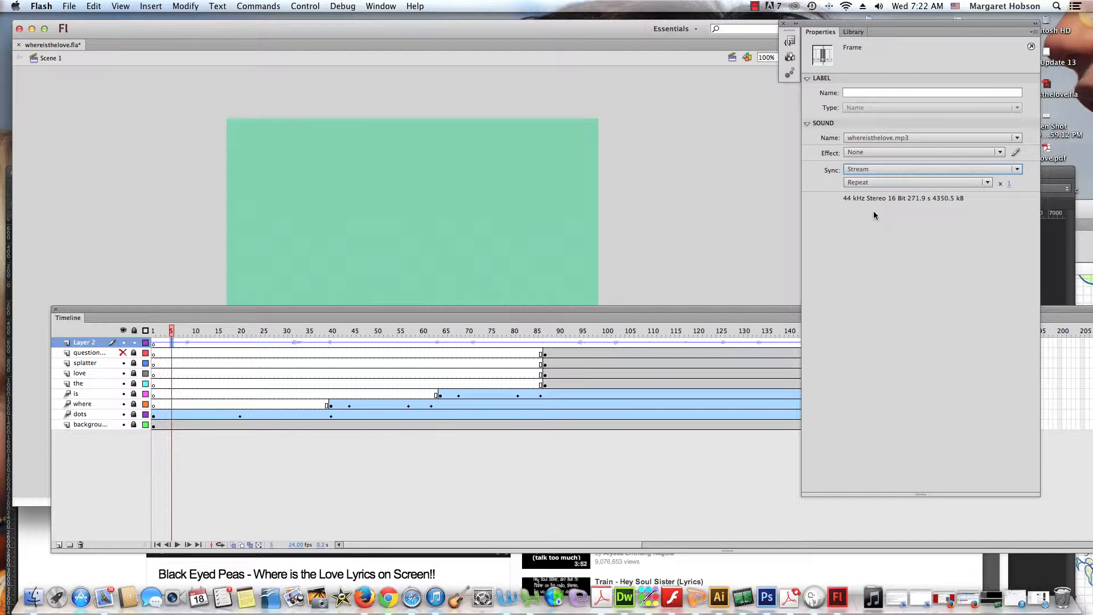
pyautogui.click(1010, 182)
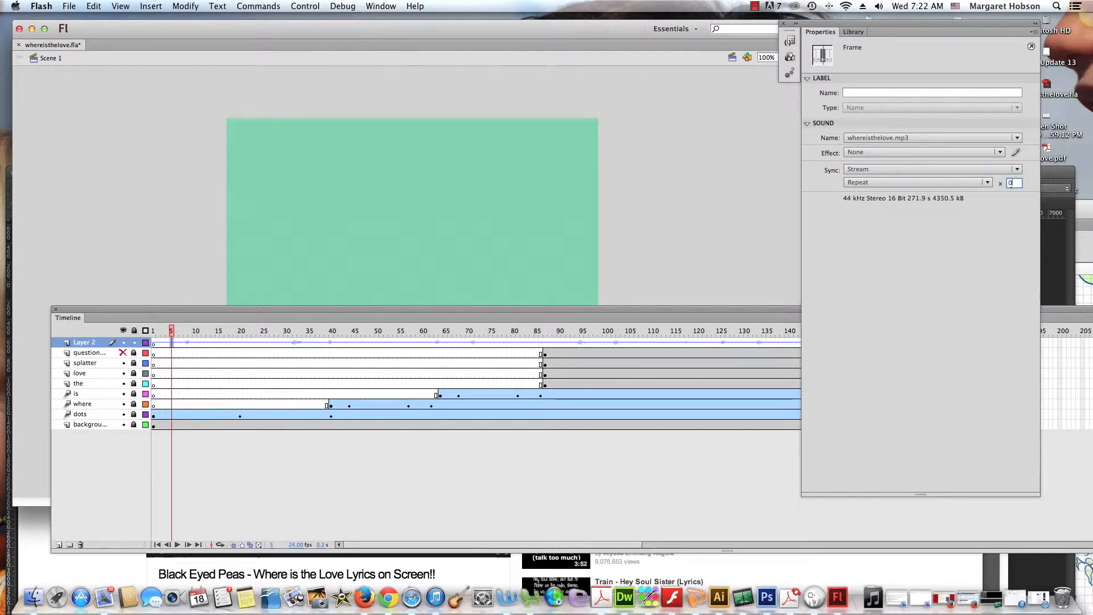
pyautogui.press('Return')
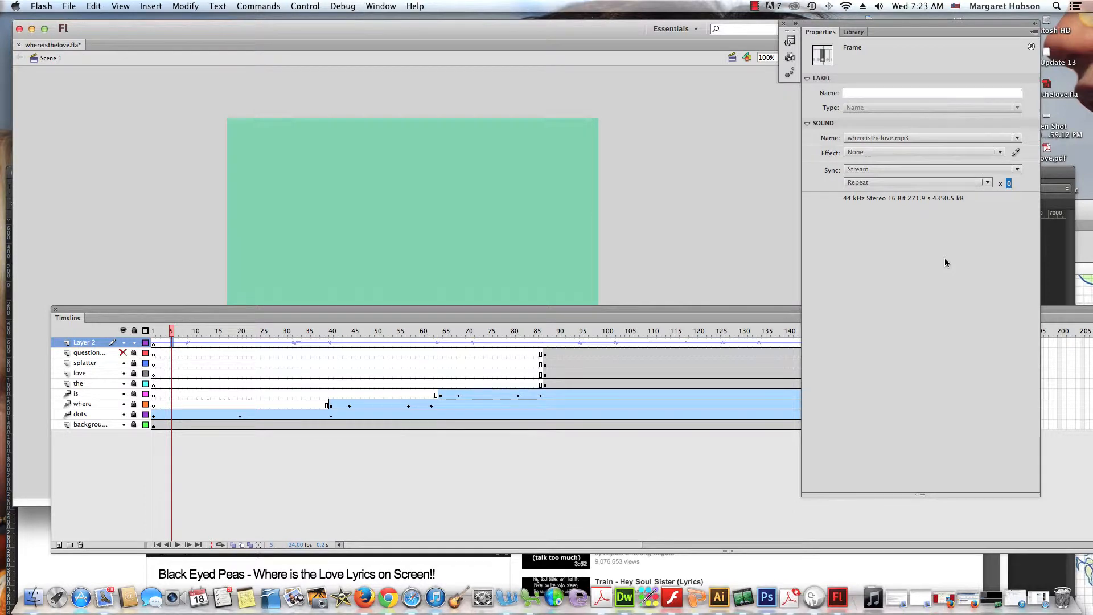
# Label the sound frame whereisthelove and rename its layer to audio
pyautogui.click(861, 93)
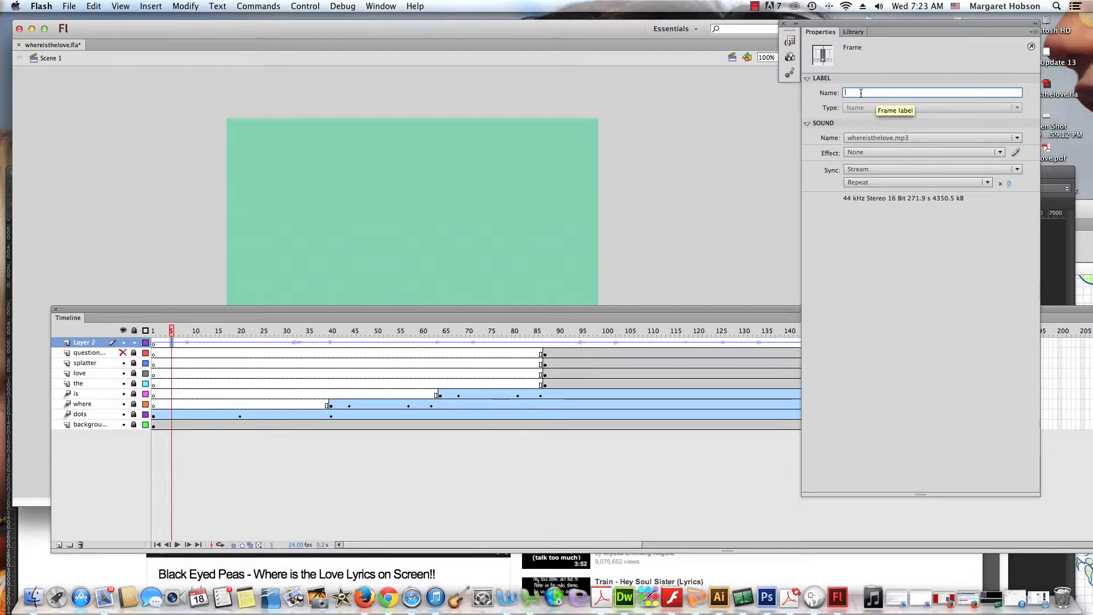
pyautogui.write('whereisthelove')
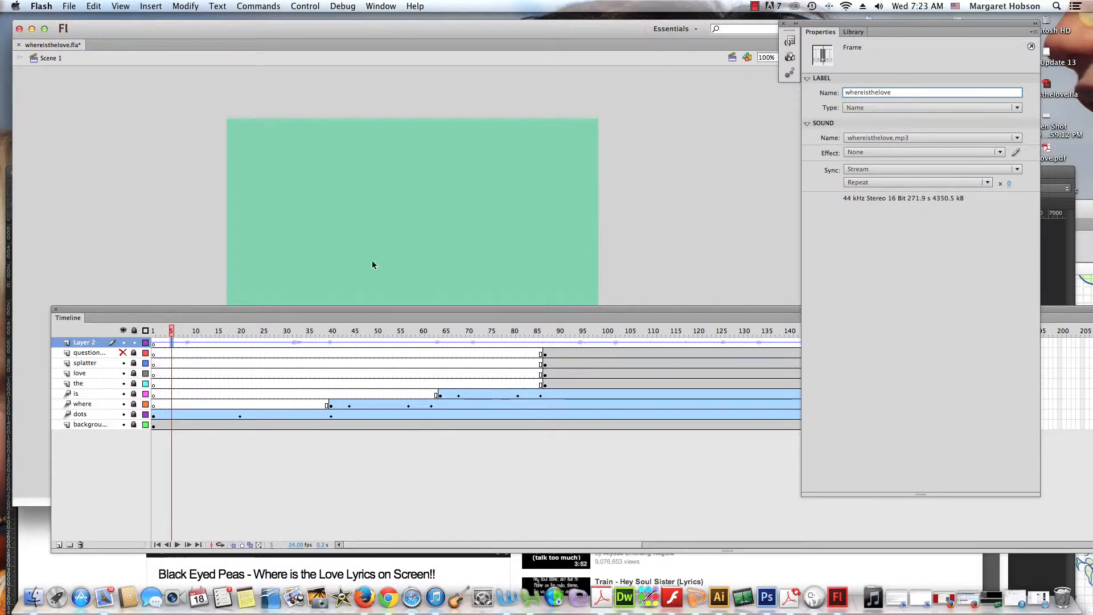
pyautogui.click(77, 345)
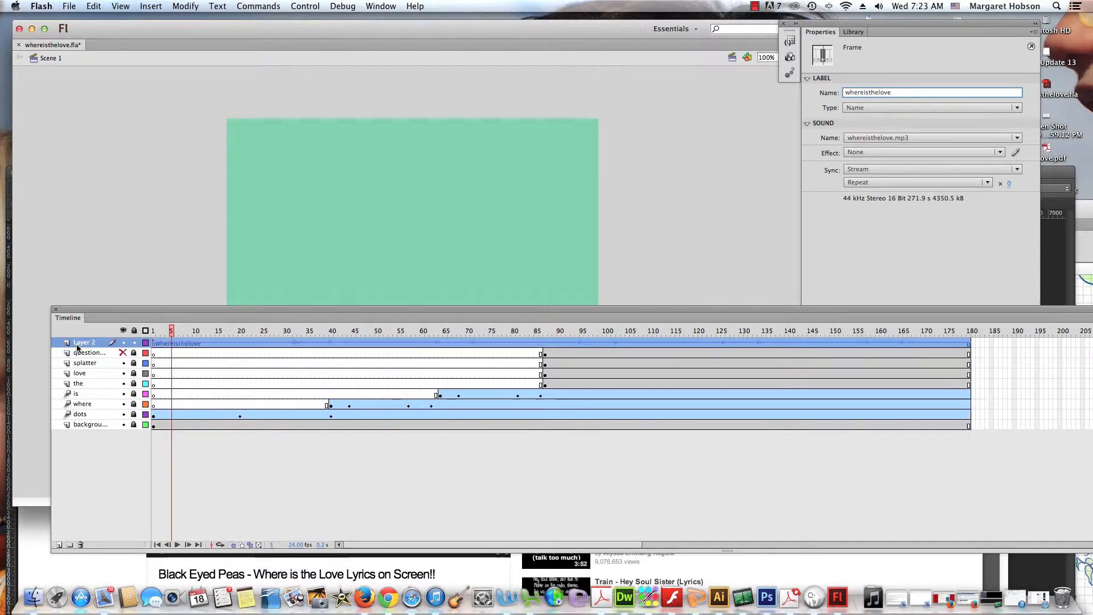
pyautogui.doubleClick(83, 343)
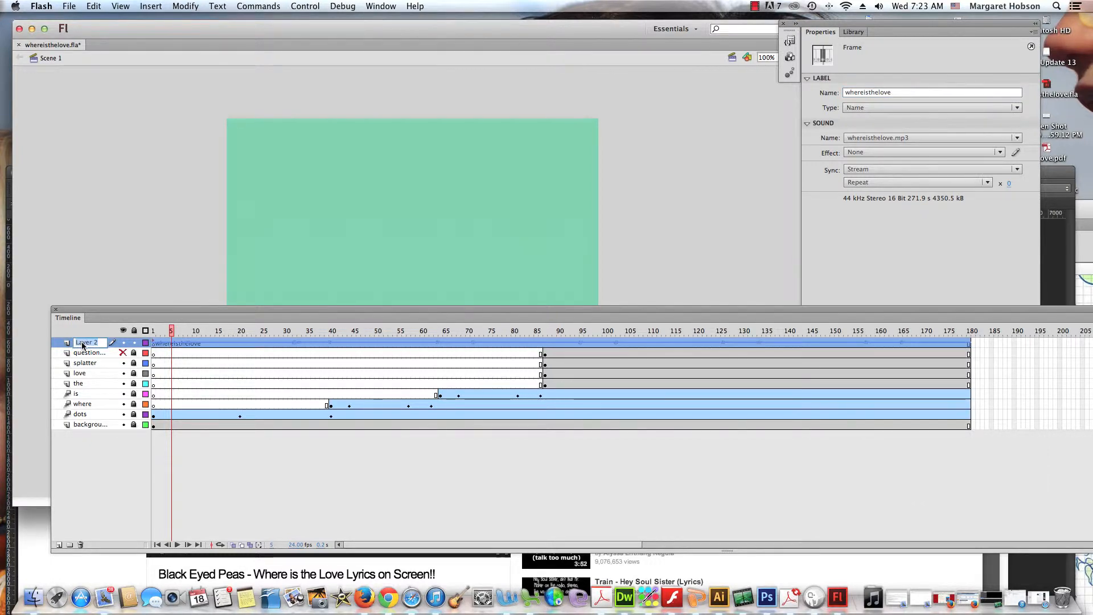
pyautogui.write('audio')
pyautogui.moveTo(143, 305); pyautogui.dragTo(142, 269)
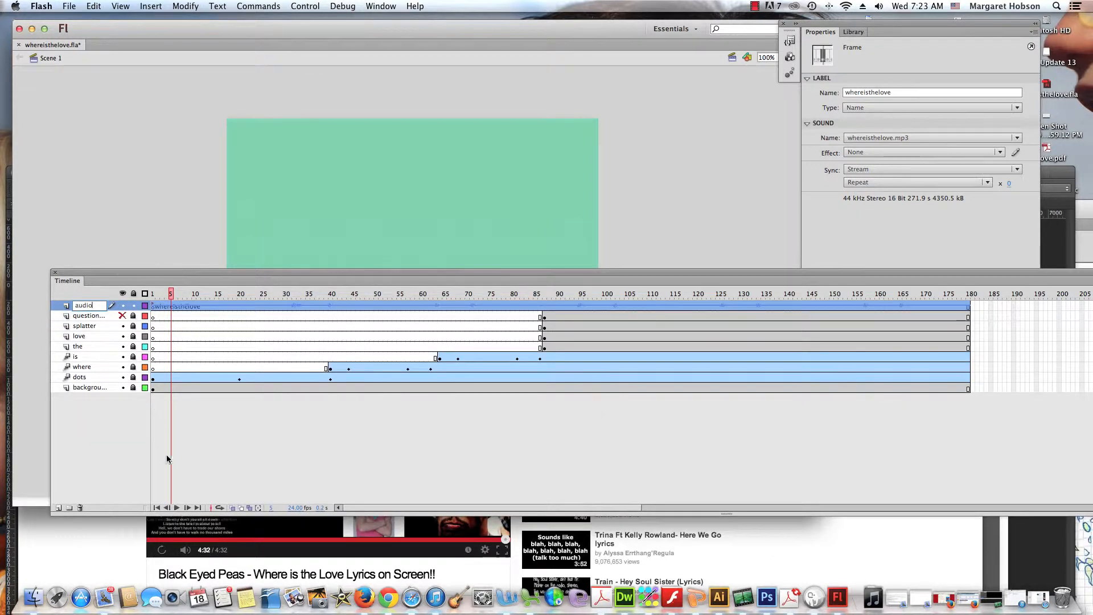
# Play the animation with its sound, pause it, scrub back to about frame 52 and play on from there
pyautogui.click(176, 508)
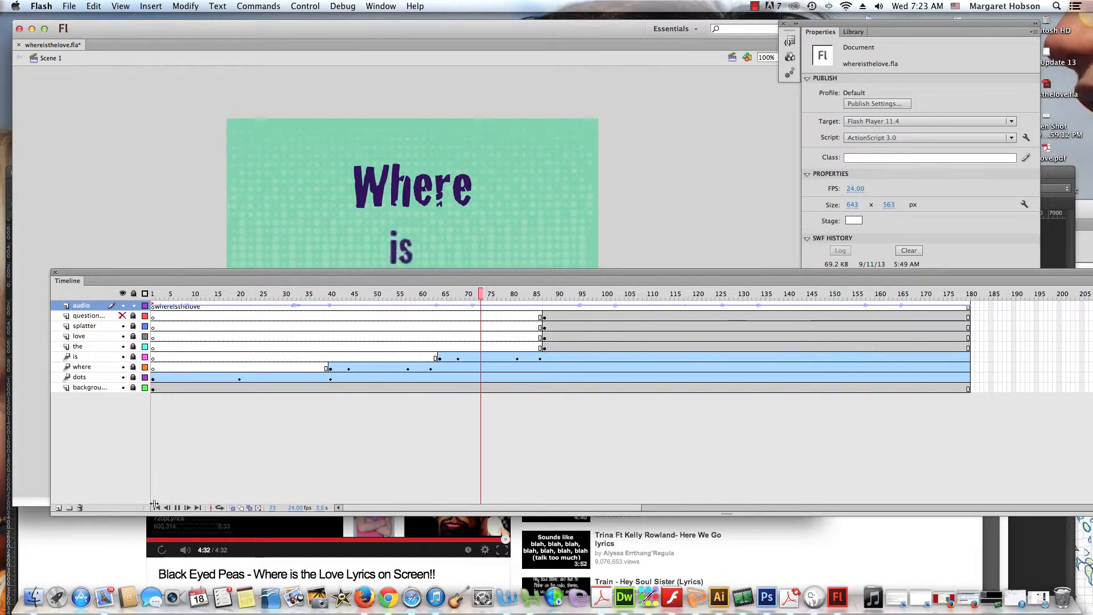
pyautogui.click(177, 507)
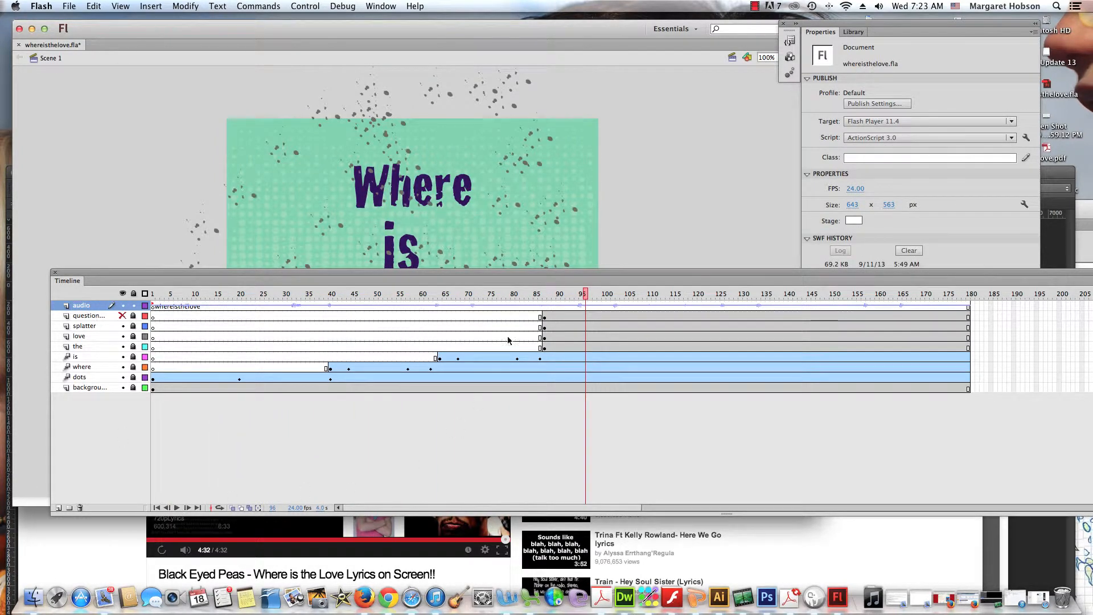
pyautogui.moveTo(586, 295); pyautogui.dragTo(385, 266)
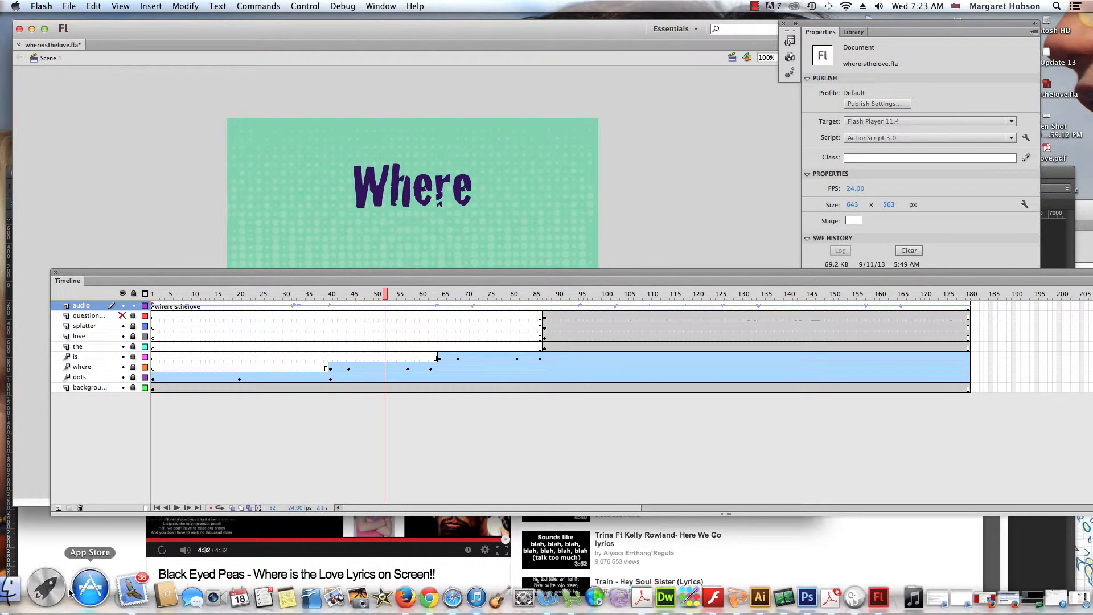
pyautogui.click(177, 508)
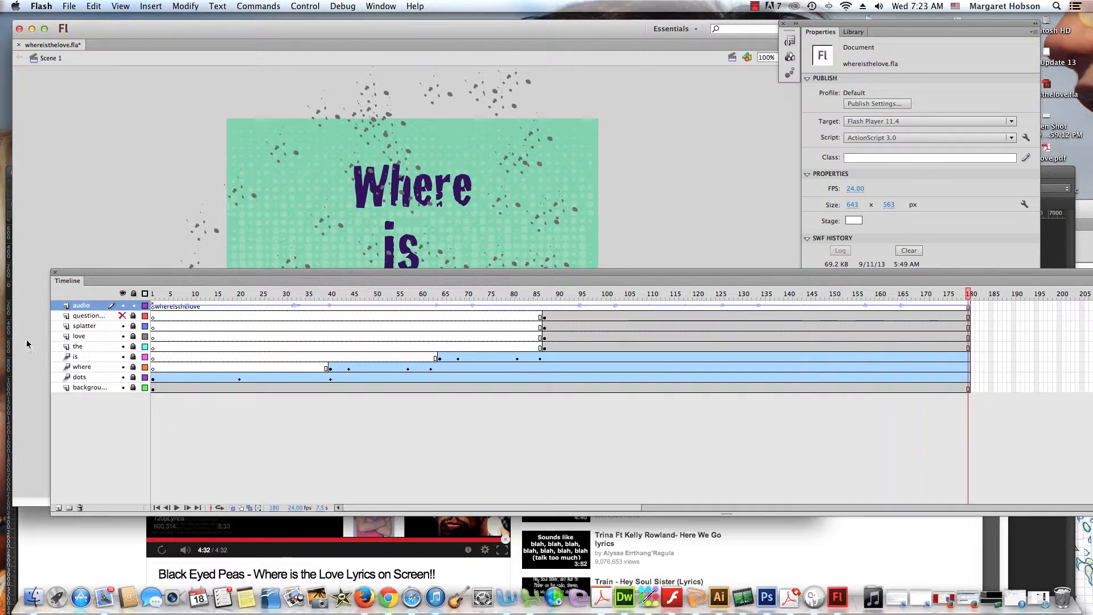
# Extend the audio layer beyond the end of the other layers to about frame 218, and scrub back to about frame 159
pyautogui.moveTo(175, 282); pyautogui.dragTo(0, 212)
pyautogui.moveTo(433, 211); pyautogui.dragTo(214, 204)
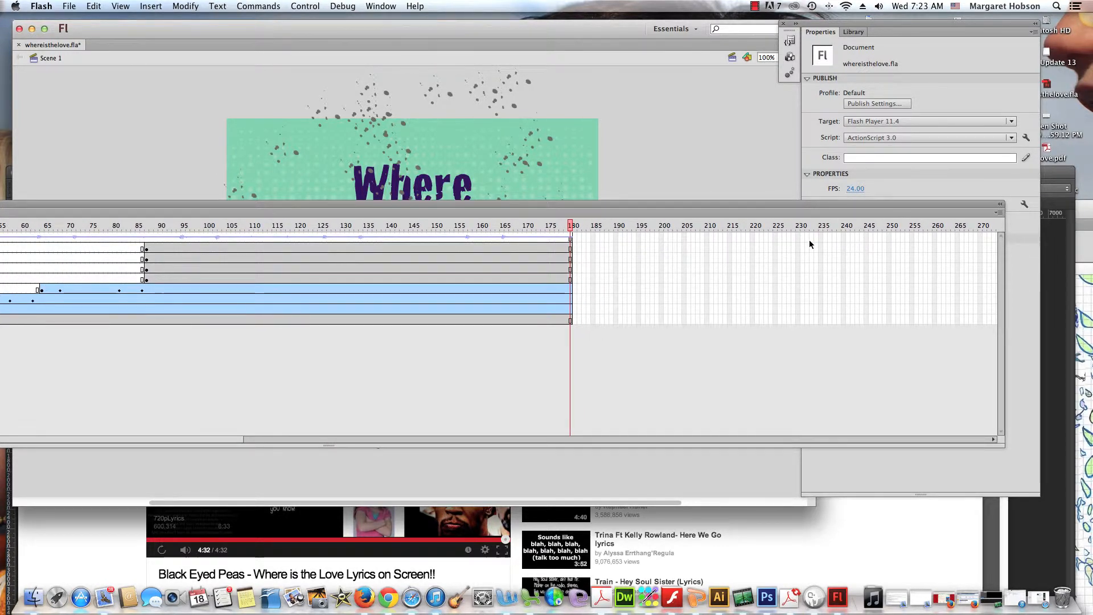
pyautogui.click(985, 237)
pyautogui.click(571, 240)
pyautogui.moveTo(571, 240); pyautogui.dragTo(616, 240)
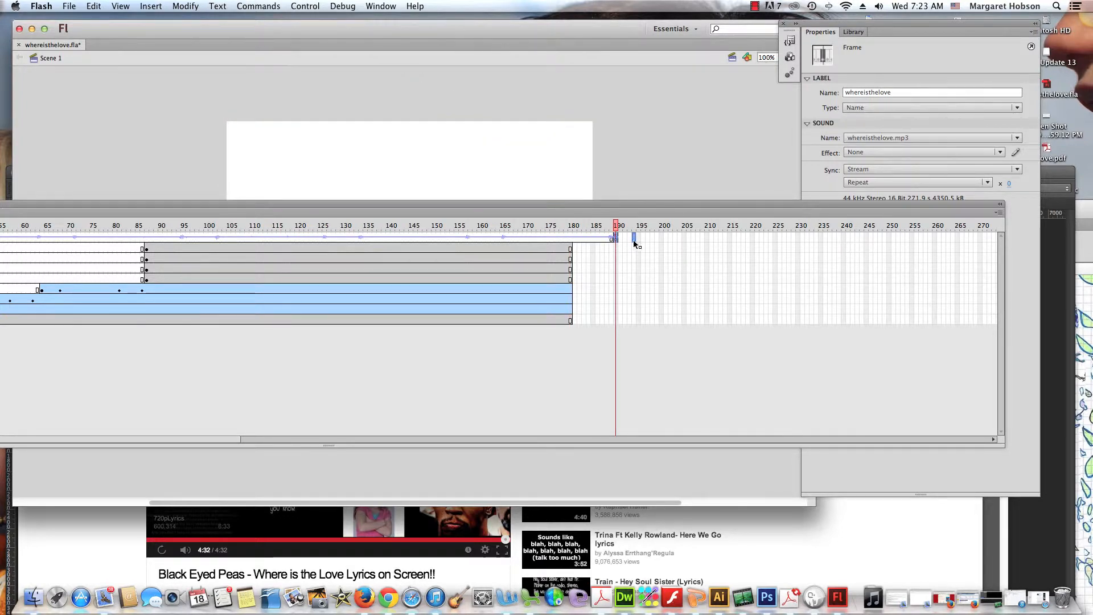
pyautogui.click(666, 239)
pyautogui.press('F5')
pyautogui.moveTo(667, 243); pyautogui.dragTo(477, 219)
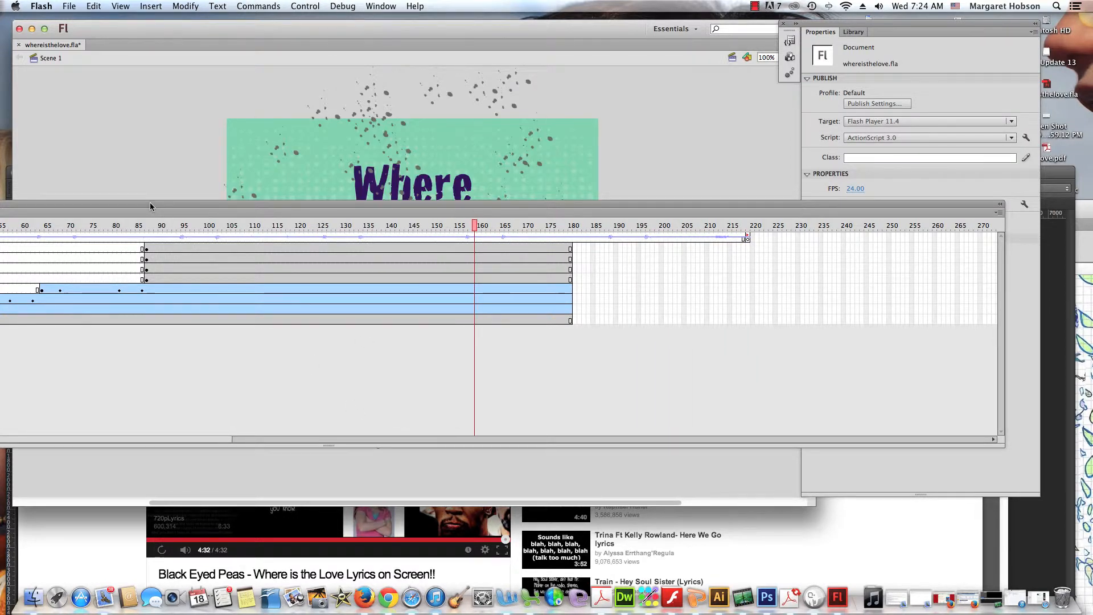
# Reposition the timeline, select a frame around 58 on the audio layer and open the sound's sync options
pyautogui.moveTo(149, 203); pyautogui.dragTo(544, 358)
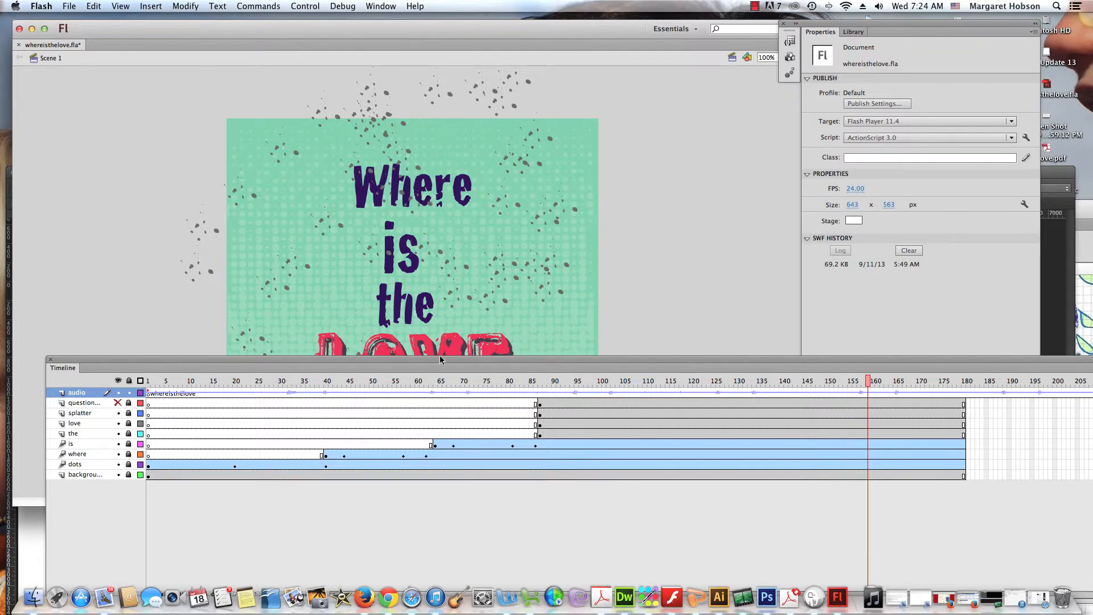
pyautogui.click(410, 392)
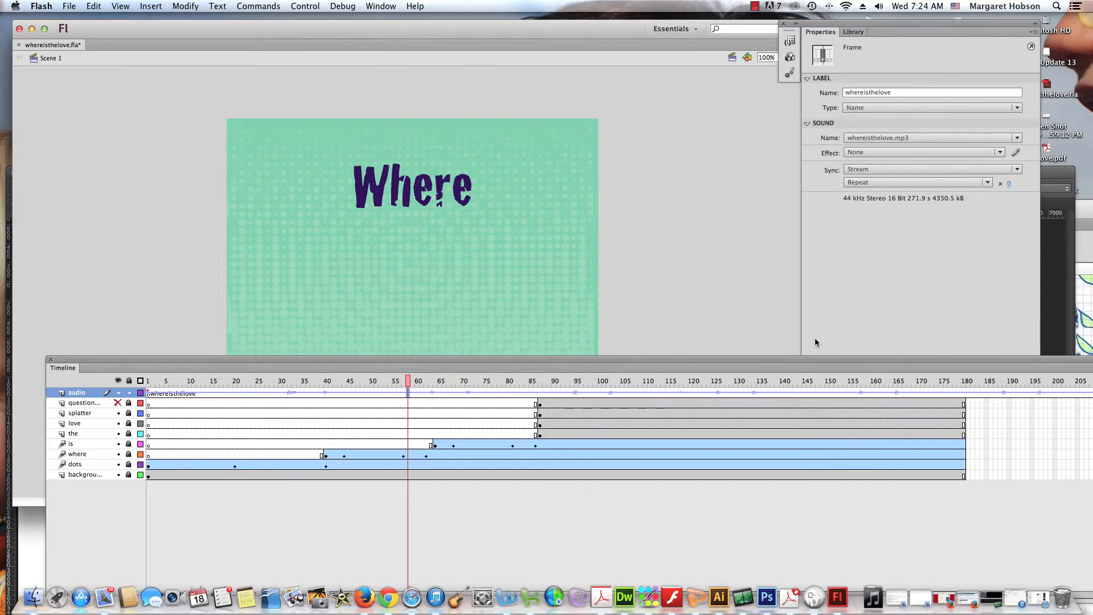
pyautogui.click(1018, 170)
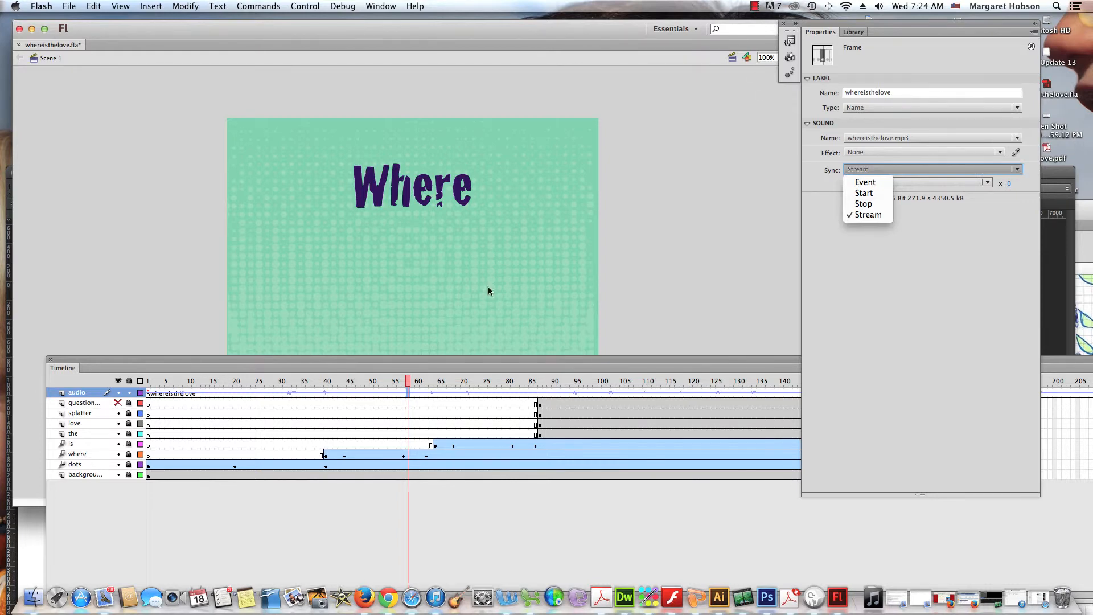
pyautogui.click(755, 6)
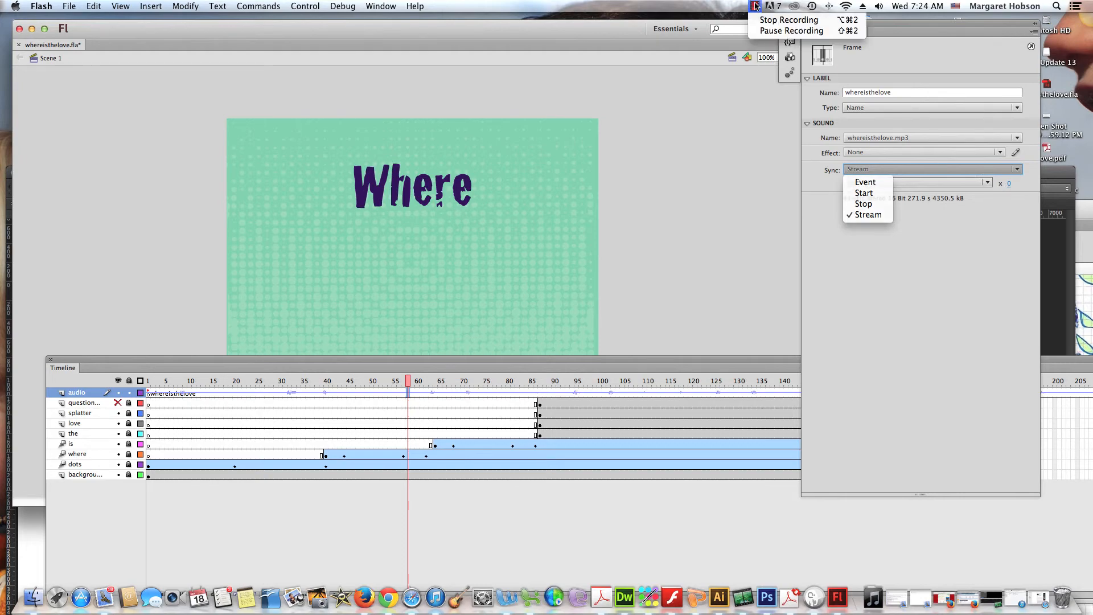